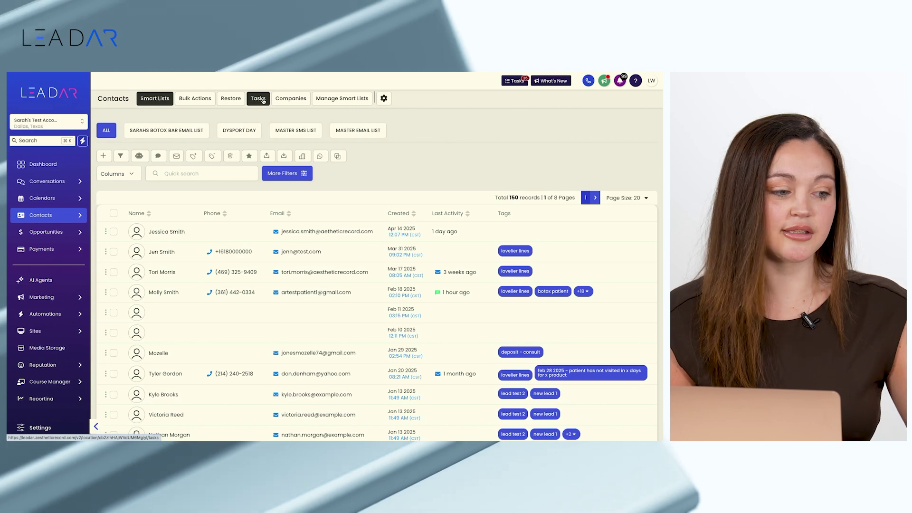
Start a new task from the contacts task list, set its due date to 2025-04-18 and view the due time options.
{"action": "left_click", "coordinate": [263, 99]}
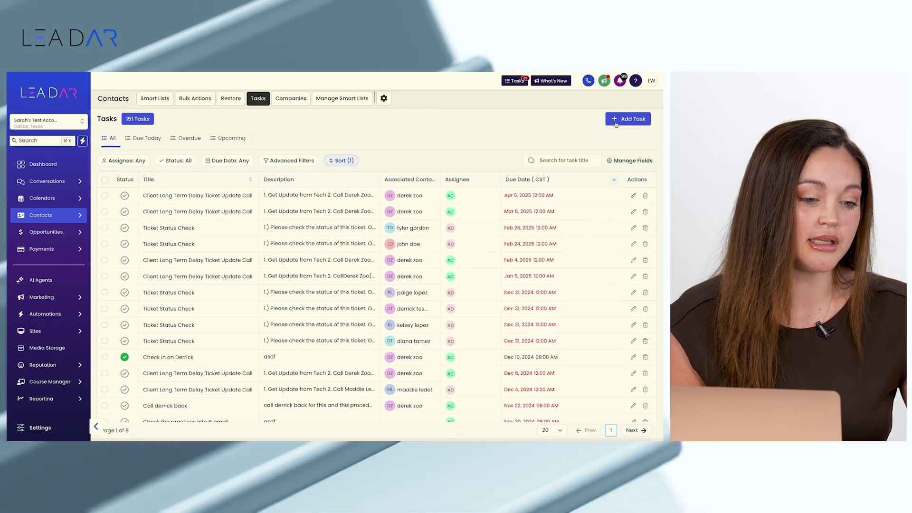
{"action": "left_click", "coordinate": [615, 123]}
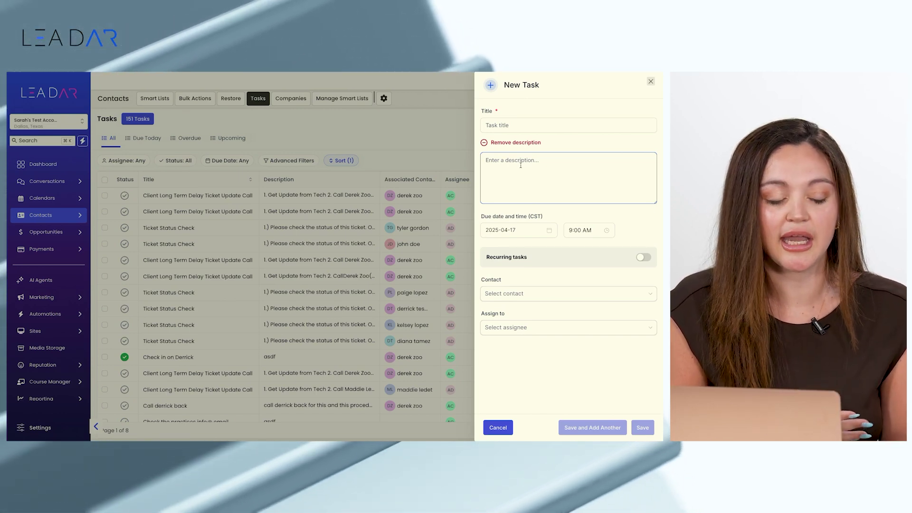
{"action": "left_click", "coordinate": [500, 229]}
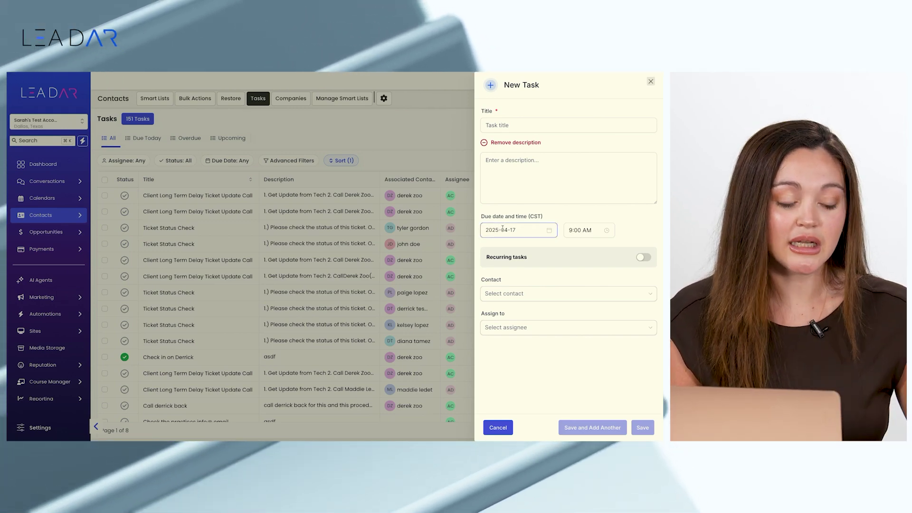
{"action": "left_click", "coordinate": [536, 230]}
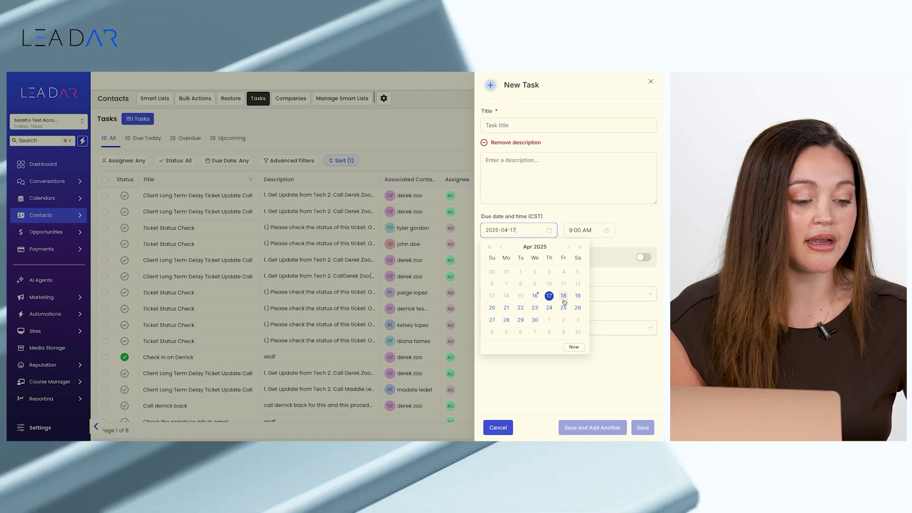
{"action": "left_click", "coordinate": [563, 299]}
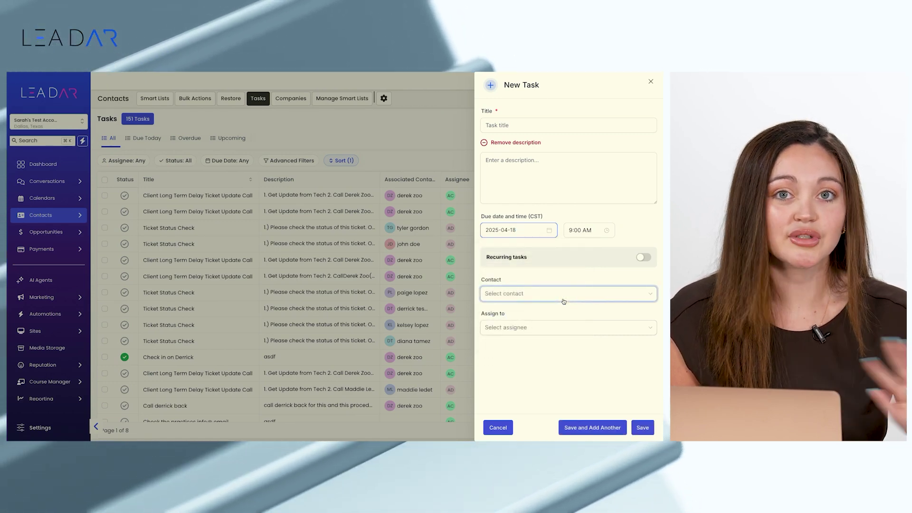
{"action": "left_click", "coordinate": [589, 233]}
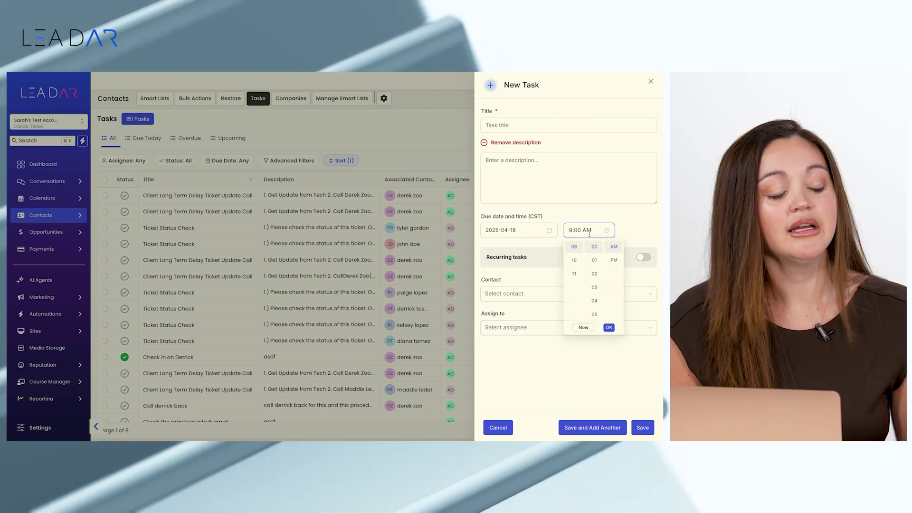
{"action": "left_click", "coordinate": [628, 230]}
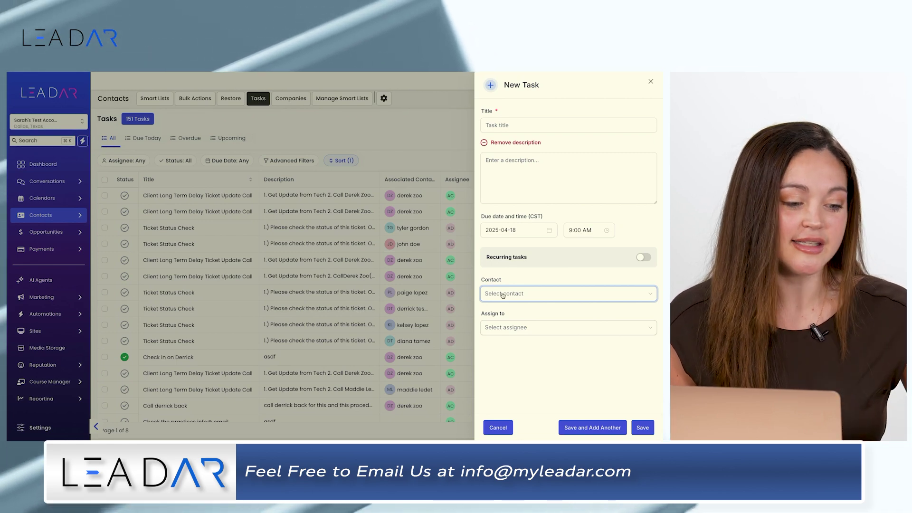
Link the draft task to the first listed contact and browse the available assignees before discarding the draft.
{"action": "left_click", "coordinate": [506, 294]}
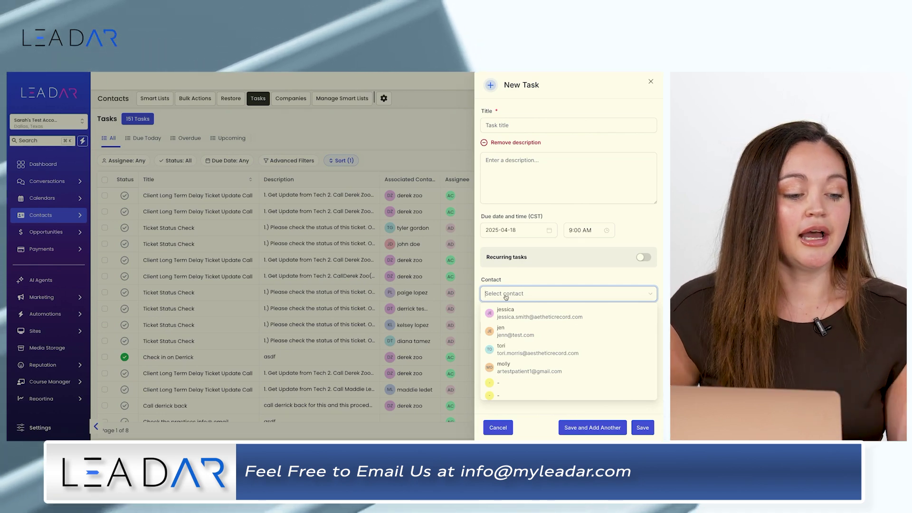
{"action": "left_click", "coordinate": [512, 312]}
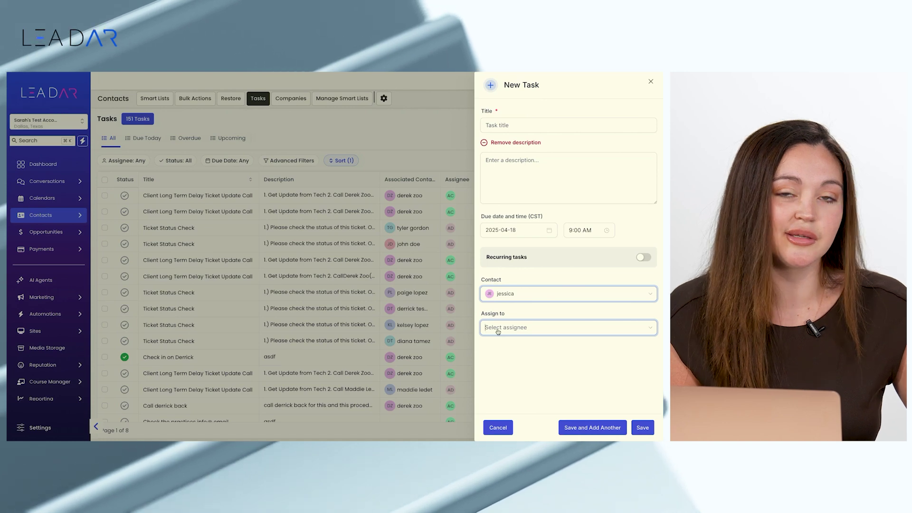
{"action": "left_click", "coordinate": [498, 331]}
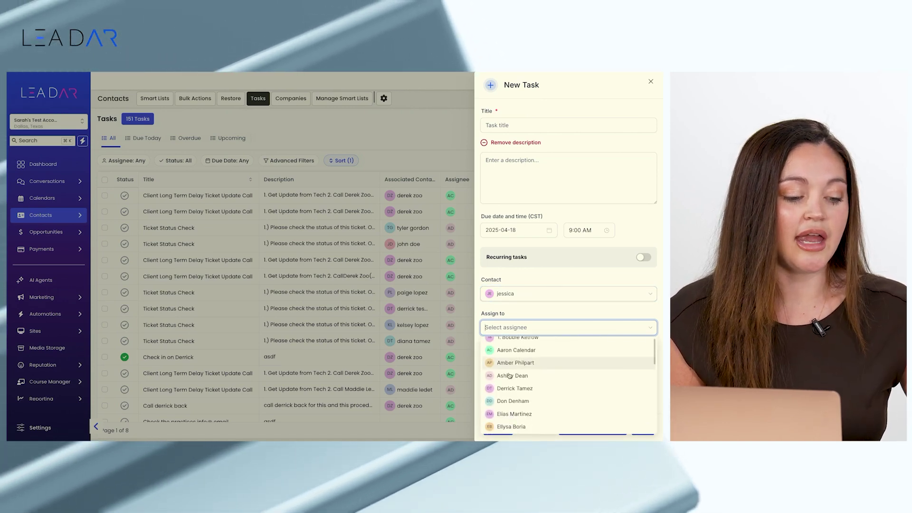
{"action": "scroll", "coordinate": [509, 375], "scroll_direction": "down", "scroll_amount": 1}
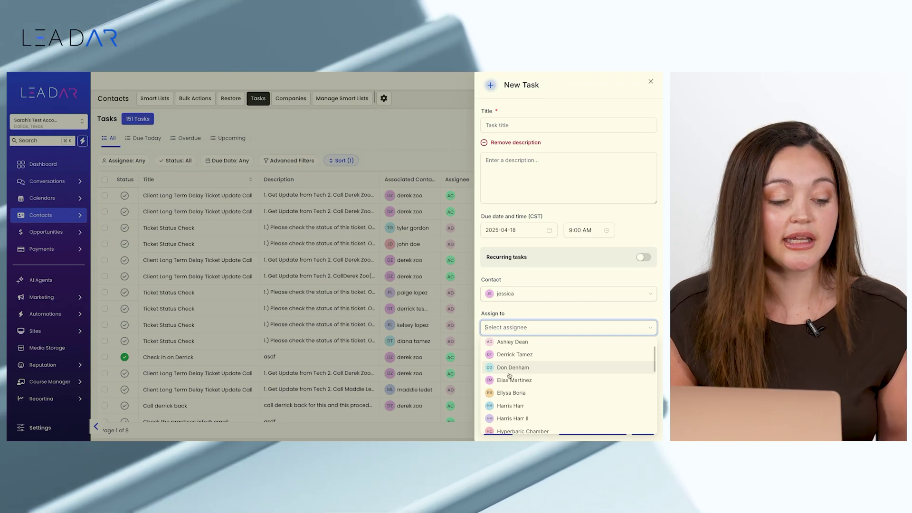
{"action": "scroll", "coordinate": [510, 376], "scroll_direction": "down", "scroll_amount": 1}
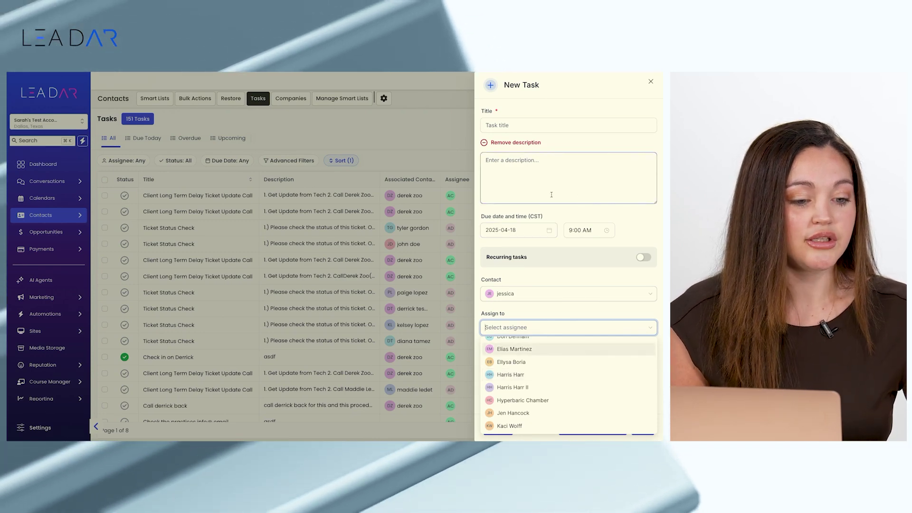
{"action": "left_click", "coordinate": [652, 82]}
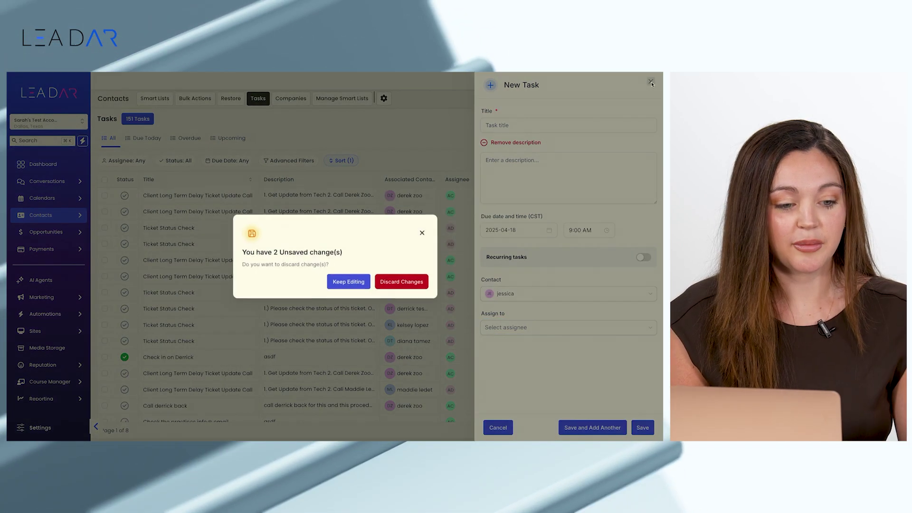
{"action": "left_click", "coordinate": [399, 282]}
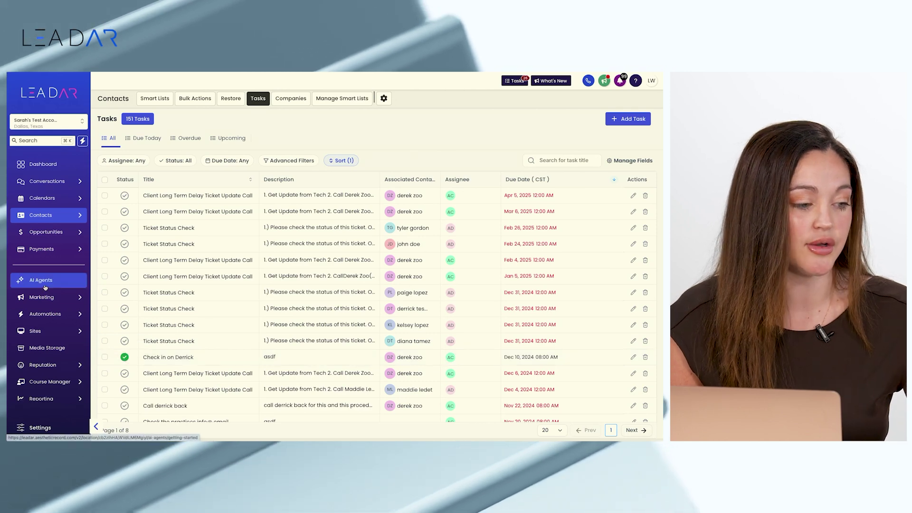
Mark the first "Reach Out To Client about Cancellation" task in the dashboard's Tasks widget as complete.
{"action": "left_click", "coordinate": [38, 167]}
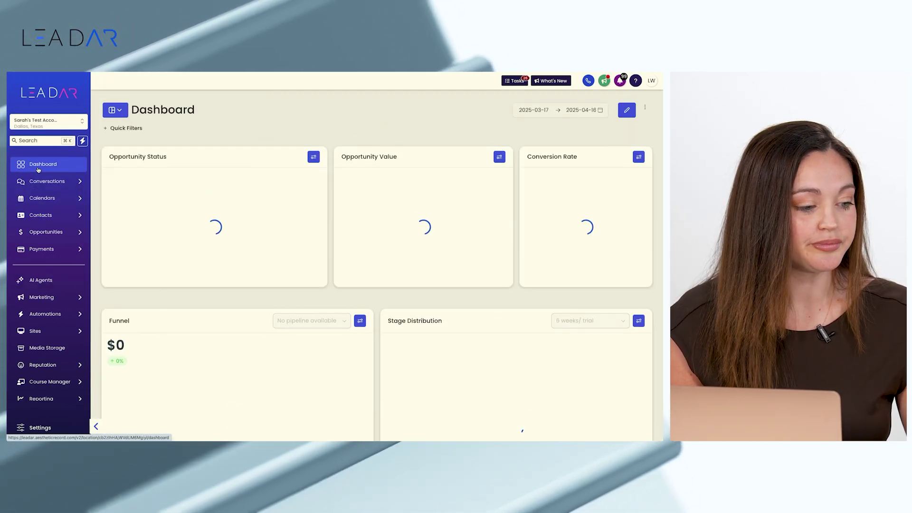
{"action": "scroll", "coordinate": [275, 235], "scroll_direction": "down", "scroll_amount": 5}
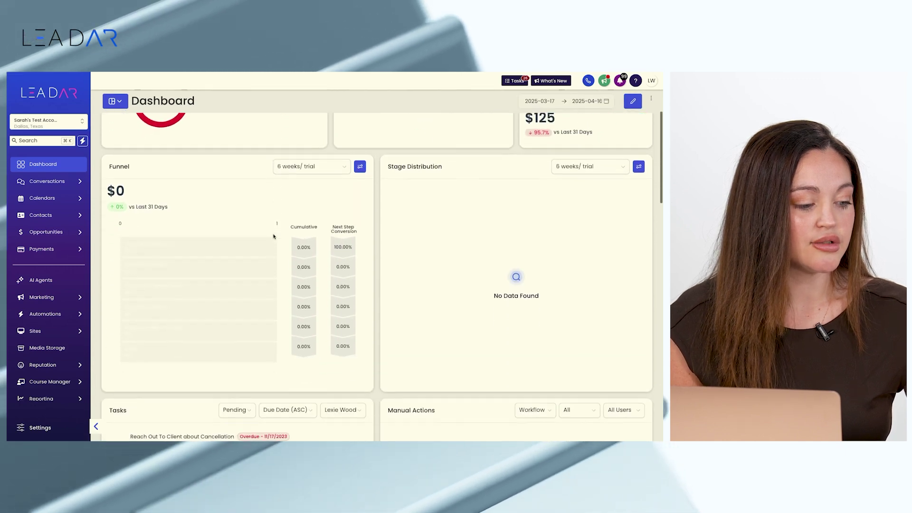
{"action": "scroll", "coordinate": [274, 236], "scroll_direction": "down", "scroll_amount": 3}
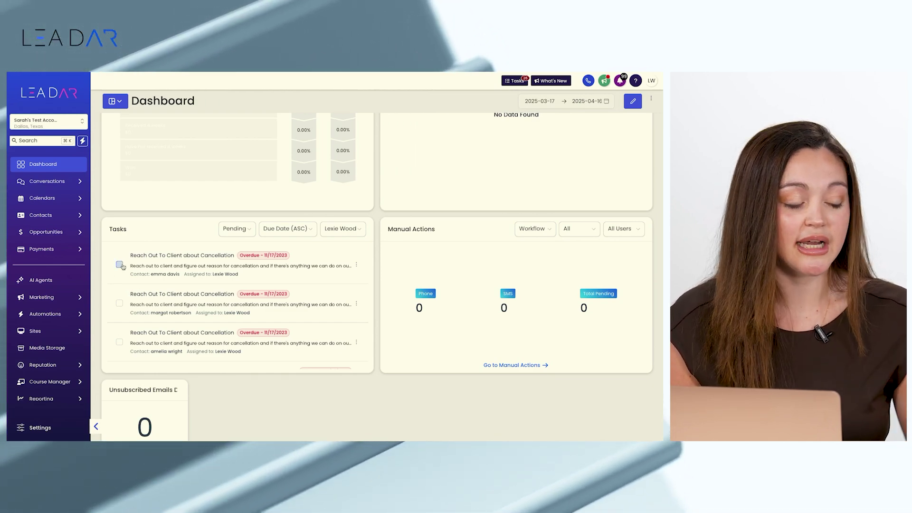
{"action": "left_click", "coordinate": [119, 265]}
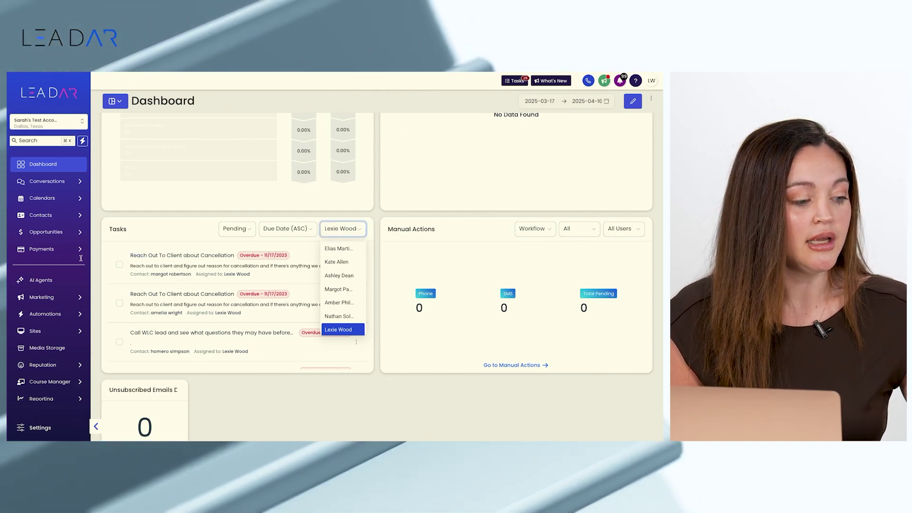
Start another new task from the contacts task list, enable recurring tasks and examine the available repeat interval units.
{"action": "left_click", "coordinate": [50, 216]}
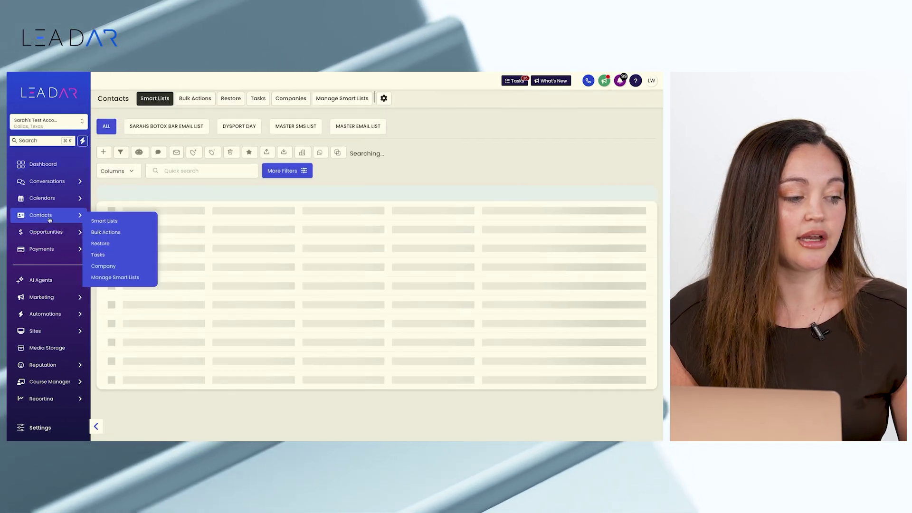
{"action": "left_click", "coordinate": [256, 98]}
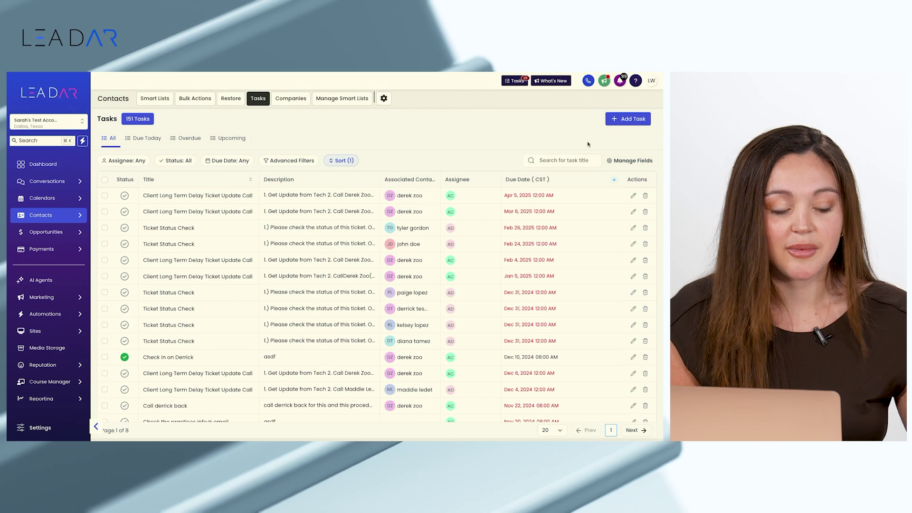
{"action": "left_click", "coordinate": [626, 120]}
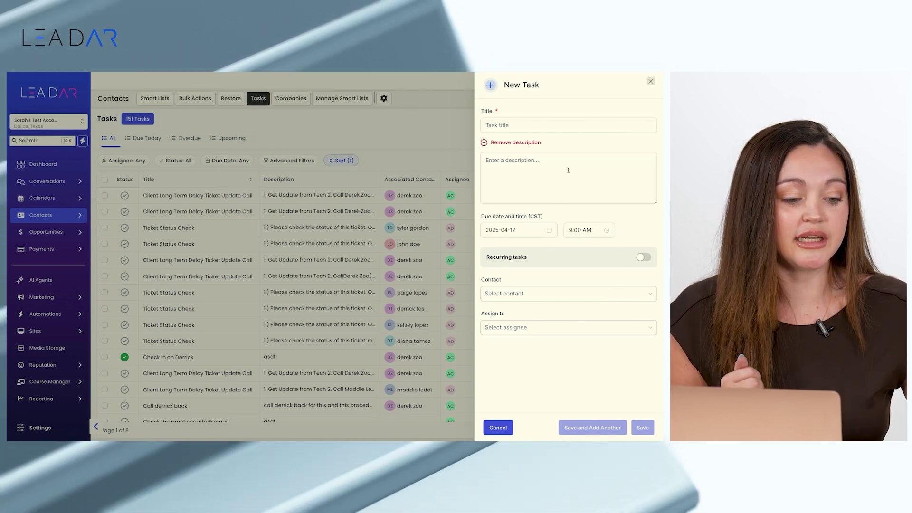
{"action": "left_click", "coordinate": [642, 258]}
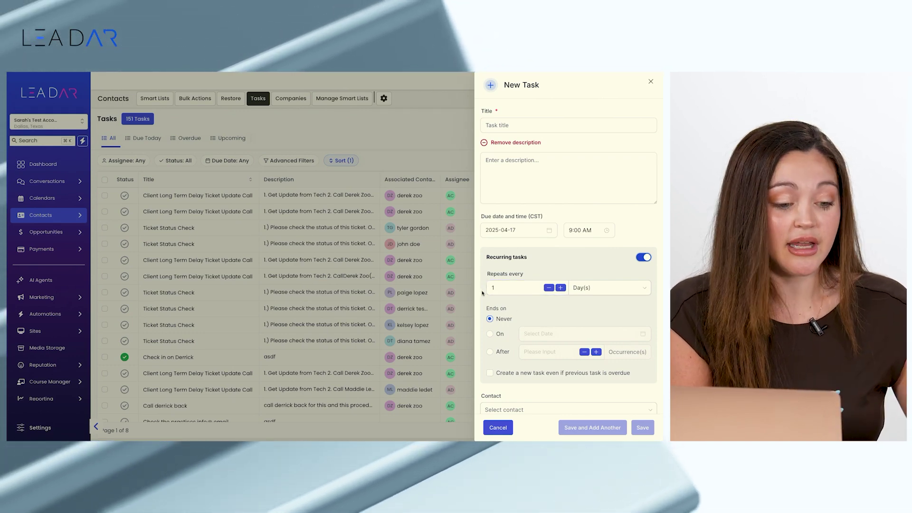
{"action": "left_click", "coordinate": [603, 287]}
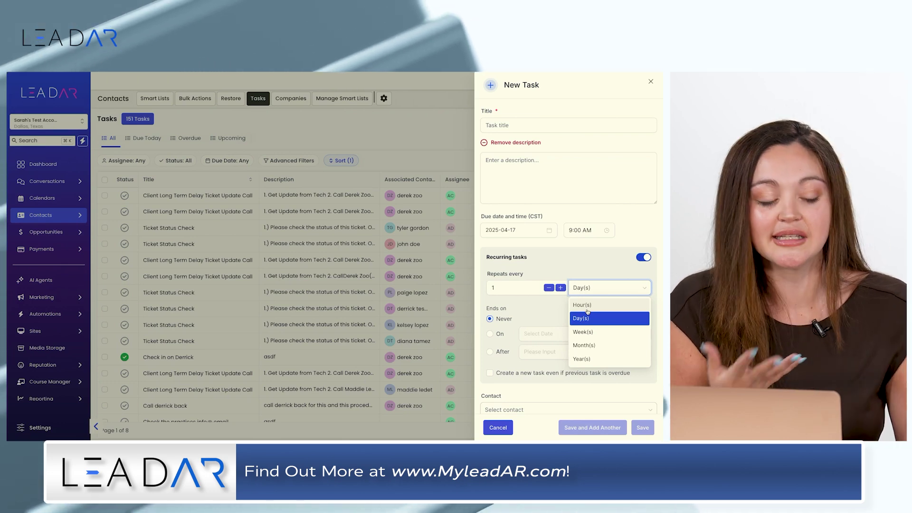
{"action": "left_click", "coordinate": [585, 268]}
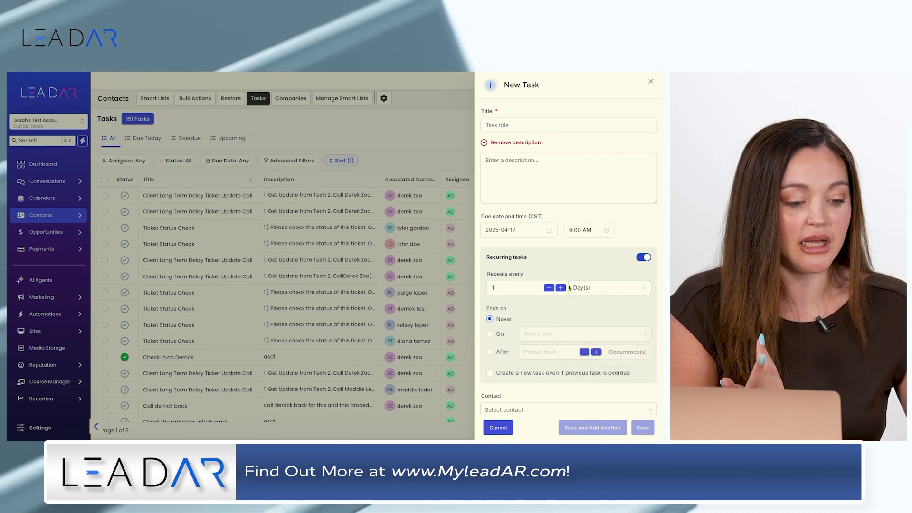
Review the recurrence end options and the contact and assignee fields of the draft task, and close it without saving.
{"action": "scroll", "coordinate": [519, 309], "scroll_direction": "down", "scroll_amount": 2}
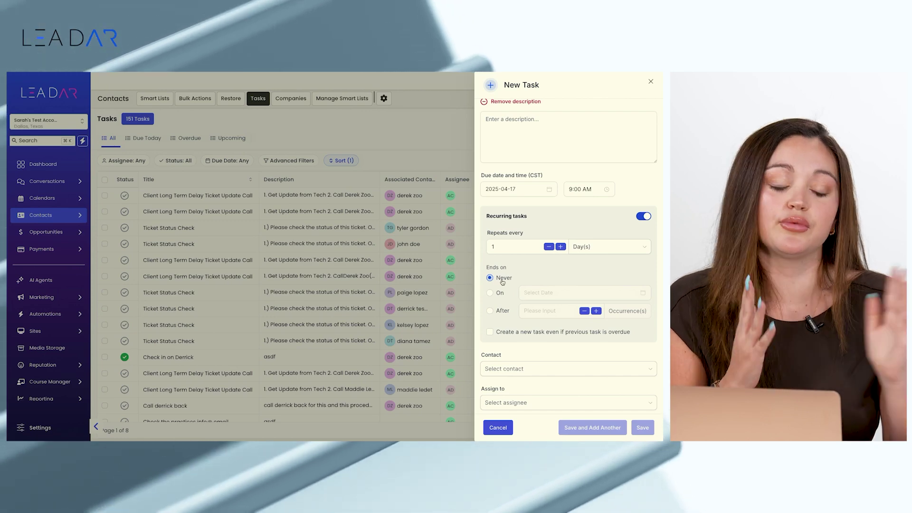
{"action": "scroll", "coordinate": [502, 282], "scroll_direction": "down", "scroll_amount": 1}
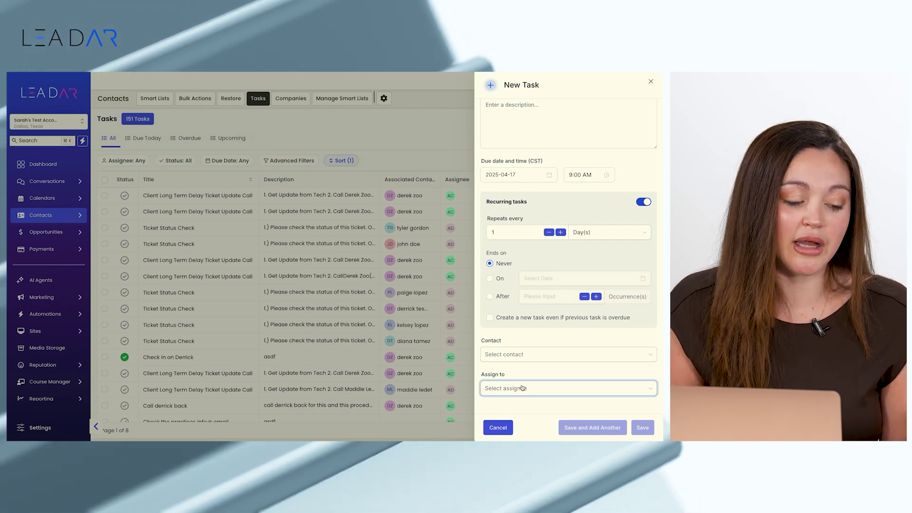
{"action": "scroll", "coordinate": [522, 388], "scroll_direction": "up", "scroll_amount": 1}
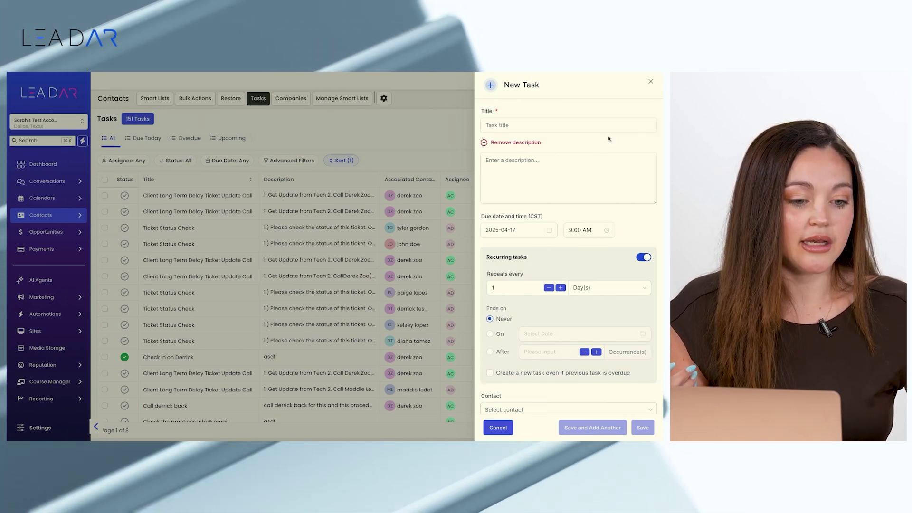
{"action": "left_click", "coordinate": [651, 82]}
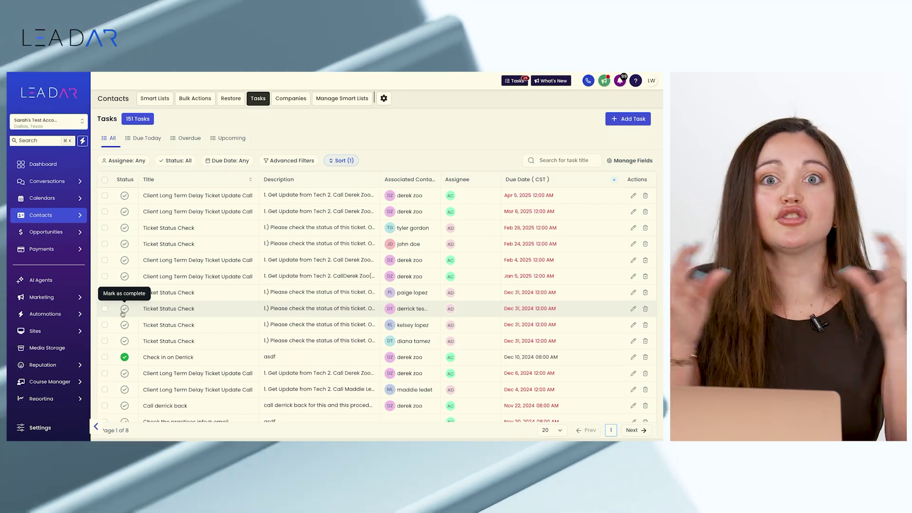
Open the "New Workflow : canceled appt." workflow from the "AR - Internal Webinar" automations folder.
{"action": "mouse_move", "coordinate": [34, 332]}
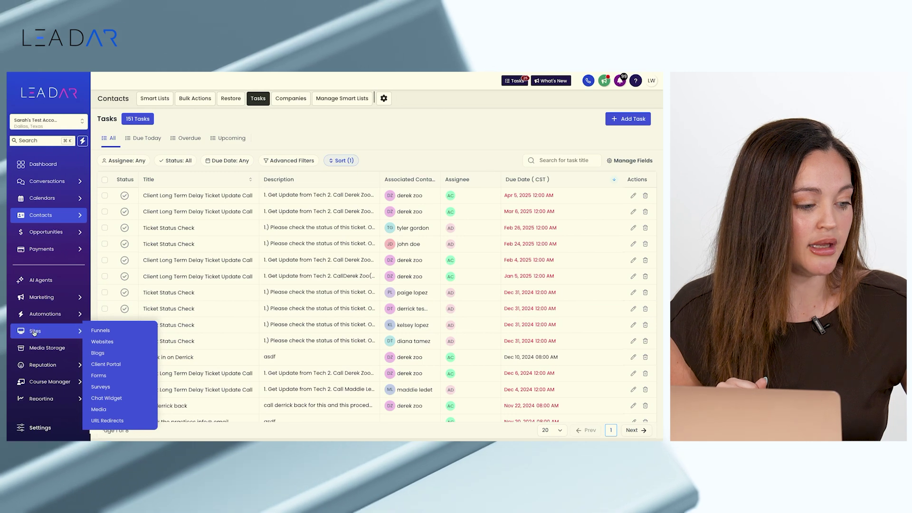
{"action": "left_click", "coordinate": [43, 316]}
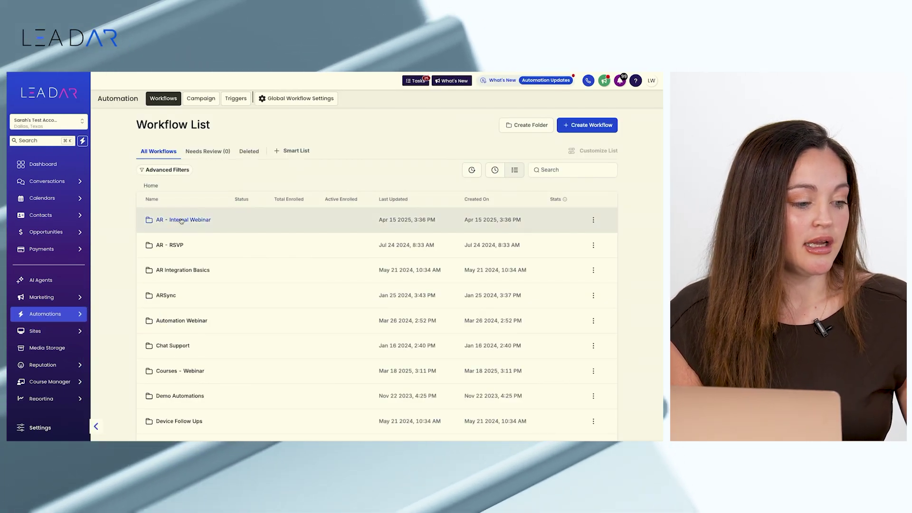
{"action": "left_click", "coordinate": [180, 220]}
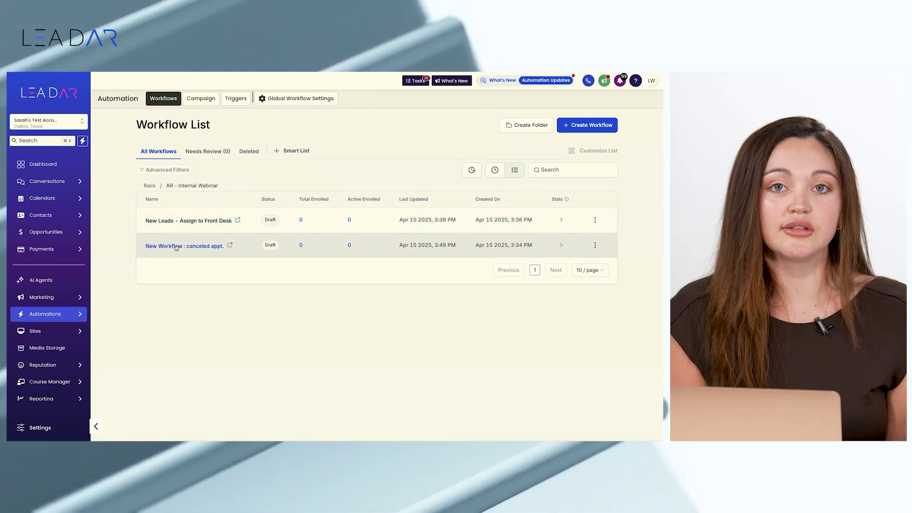
{"action": "left_click", "coordinate": [176, 246]}
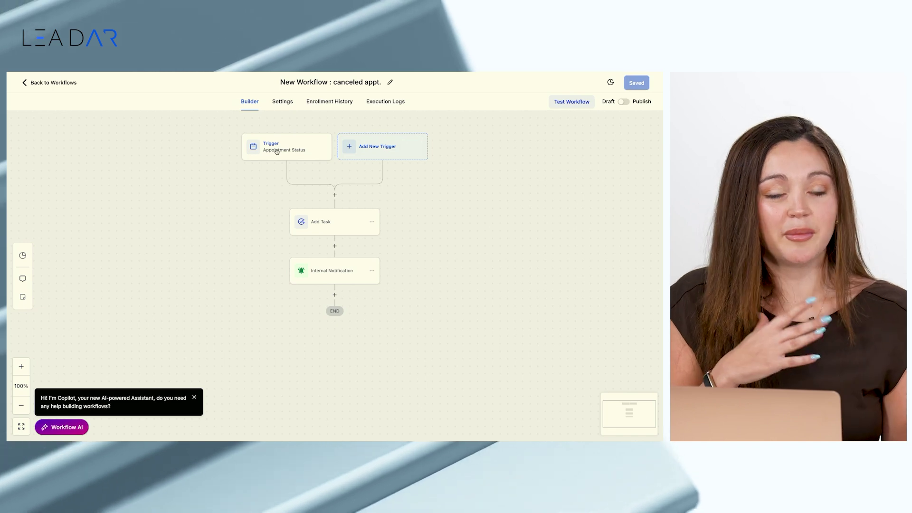
Review the Appointment Status trigger's filters and the settings of the Add Task action, including title, description, assignee and due period.
{"action": "left_click", "coordinate": [277, 150]}
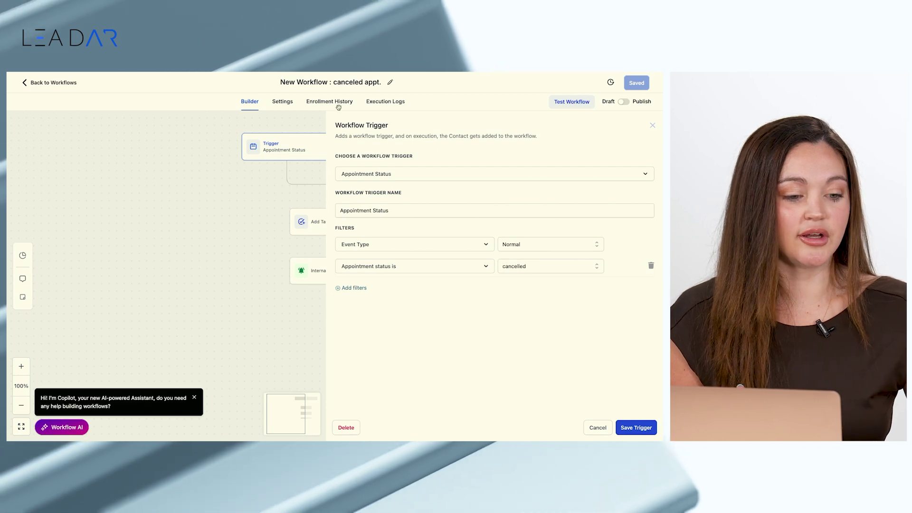
{"action": "left_click", "coordinate": [652, 125]}
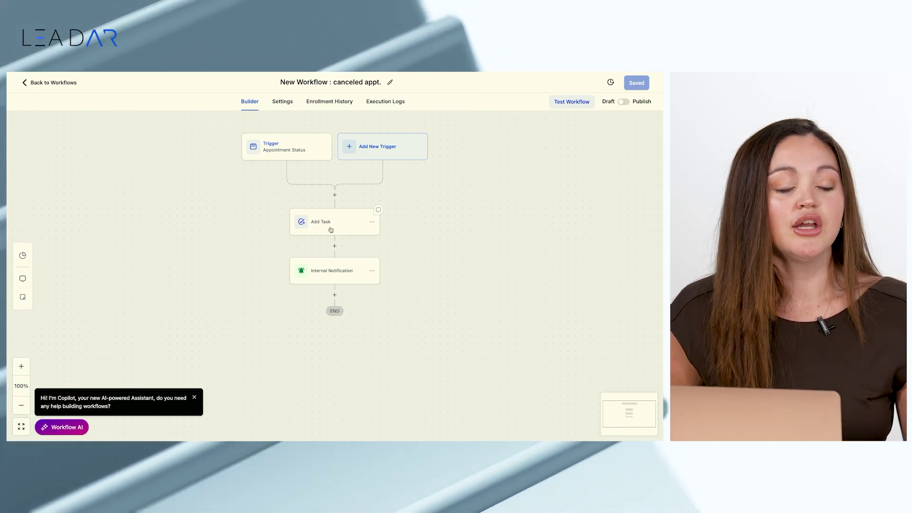
{"action": "left_click", "coordinate": [330, 229]}
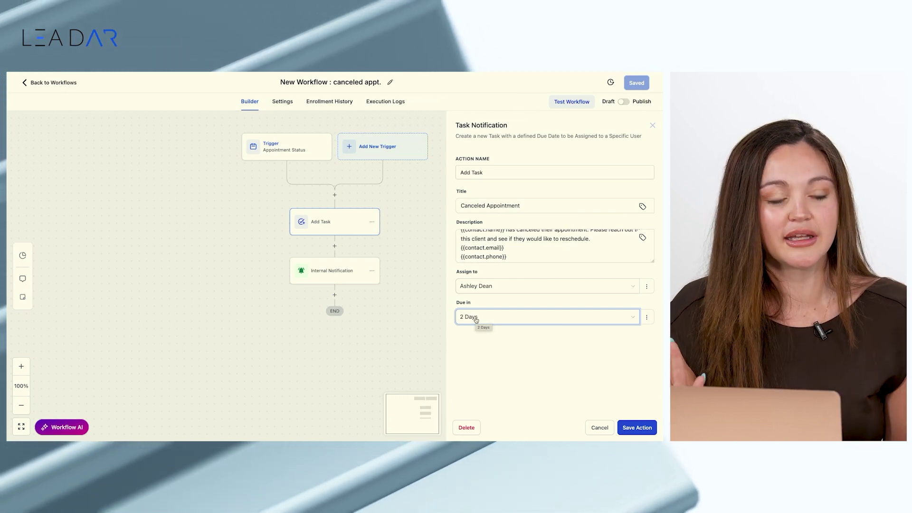
Close the Add Task settings and review the Internal Notification action's notification type, recipients, subject and message settings.
{"action": "left_click", "coordinate": [594, 427]}
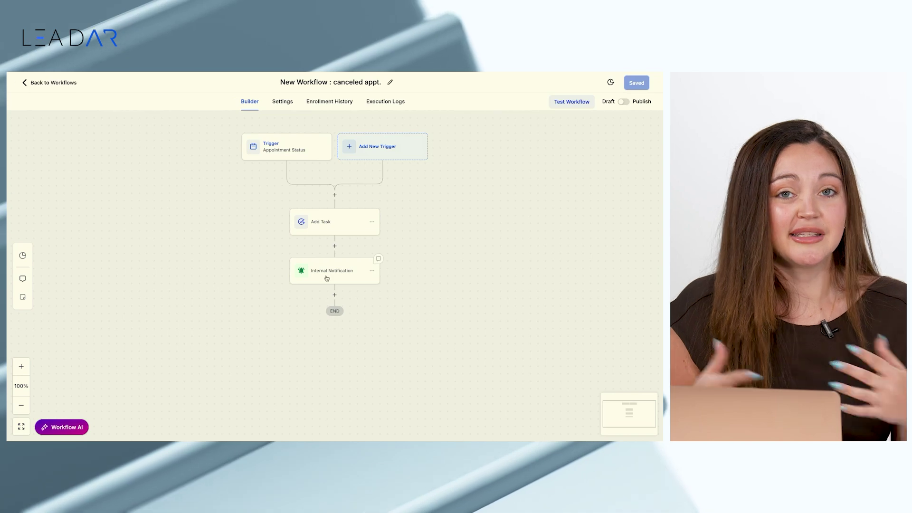
{"action": "left_click", "coordinate": [327, 278]}
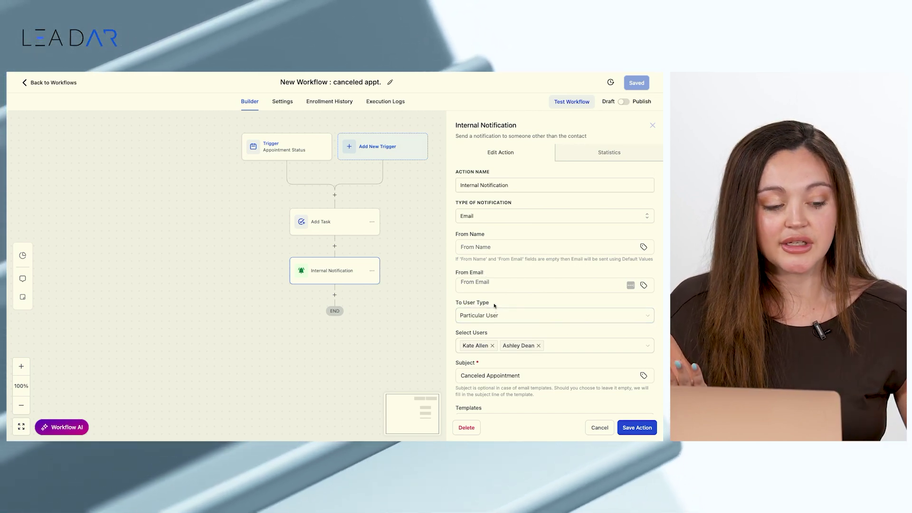
{"action": "scroll", "coordinate": [494, 306], "scroll_direction": "down", "scroll_amount": 1}
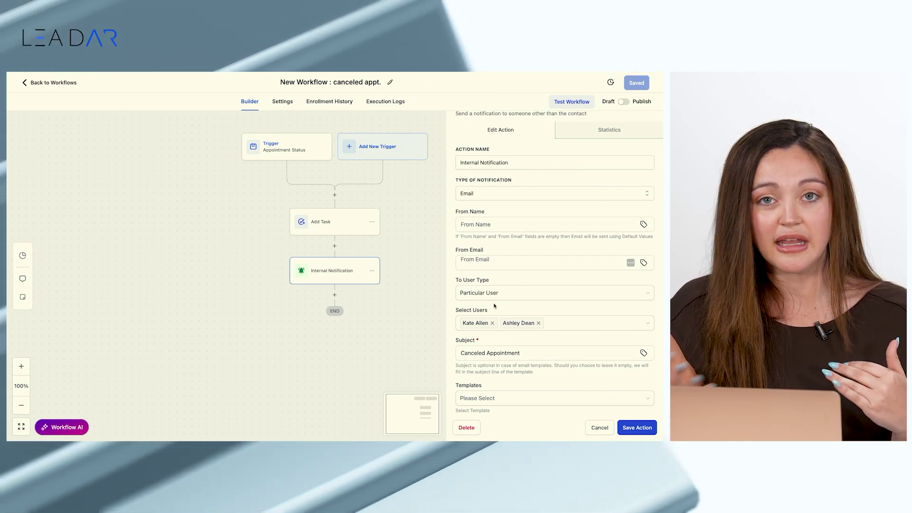
{"action": "scroll", "coordinate": [494, 306], "scroll_direction": "down", "scroll_amount": 5}
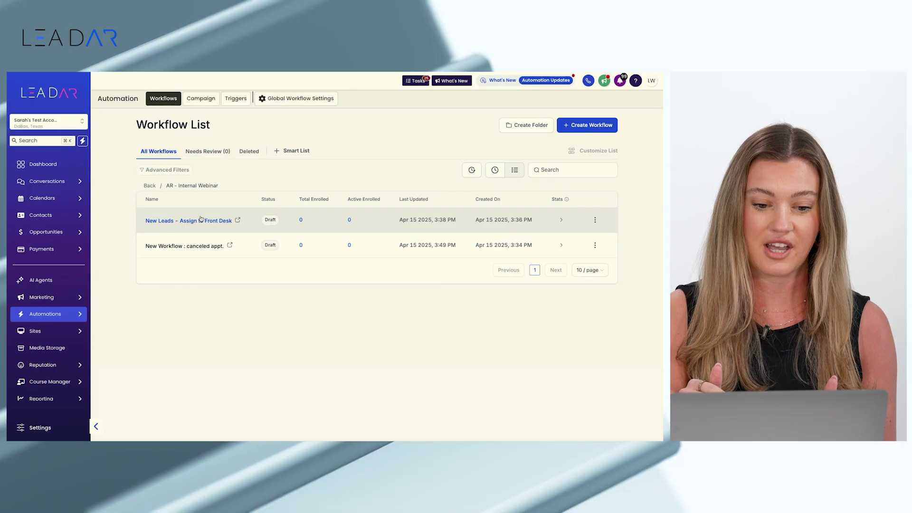
Open the "New Leads - Assign to Front Desk" workflow and review its Contact Created trigger.
{"action": "left_click", "coordinate": [200, 225]}
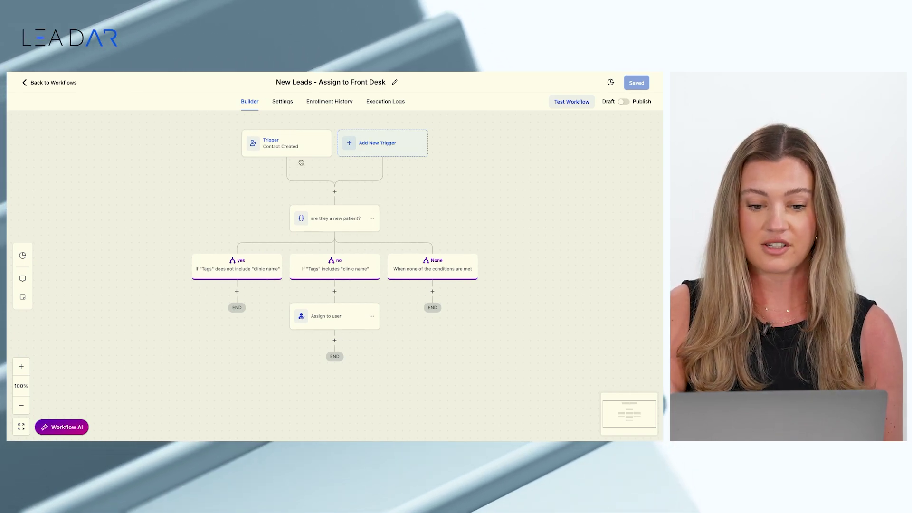
{"action": "left_click", "coordinate": [304, 146]}
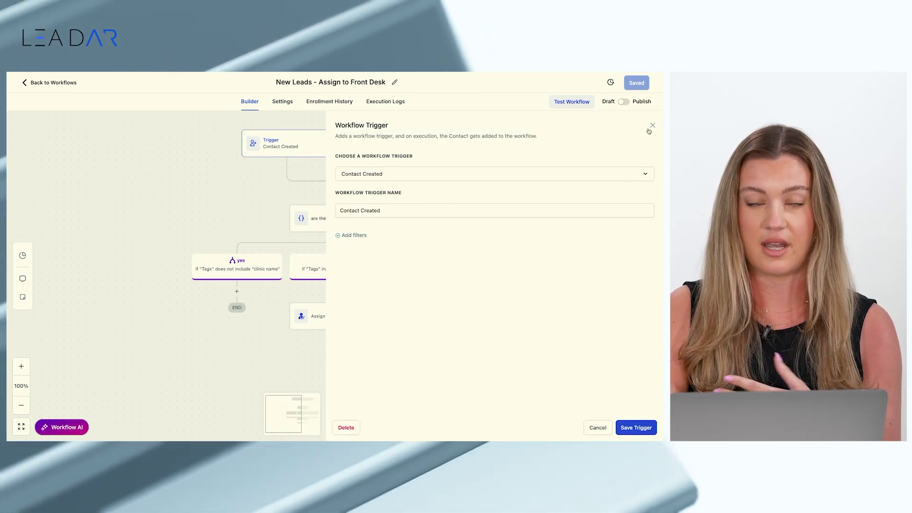
{"action": "left_click", "coordinate": [650, 127]}
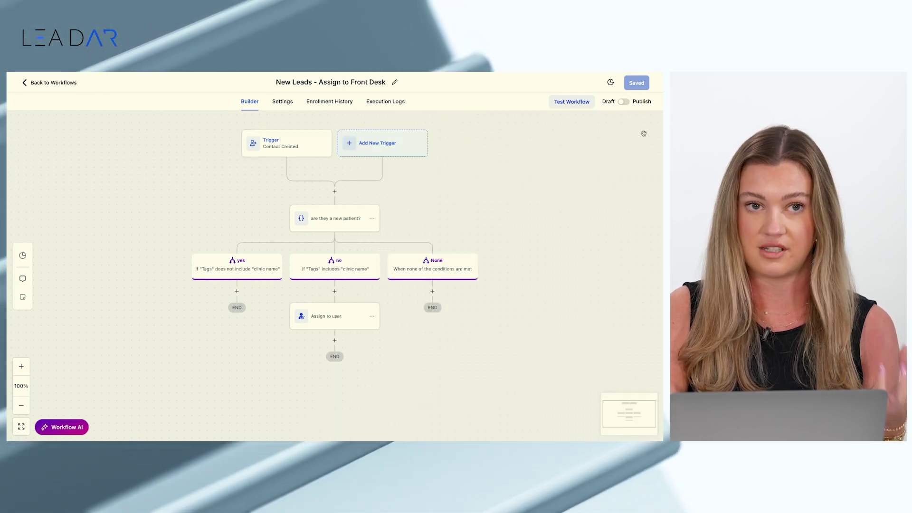
Review the yes and no branches of the "are they a new patient?" condition and close it without changes.
{"action": "left_click_drag", "start_coordinate": [580, 212], "coordinate": [581, 179]}
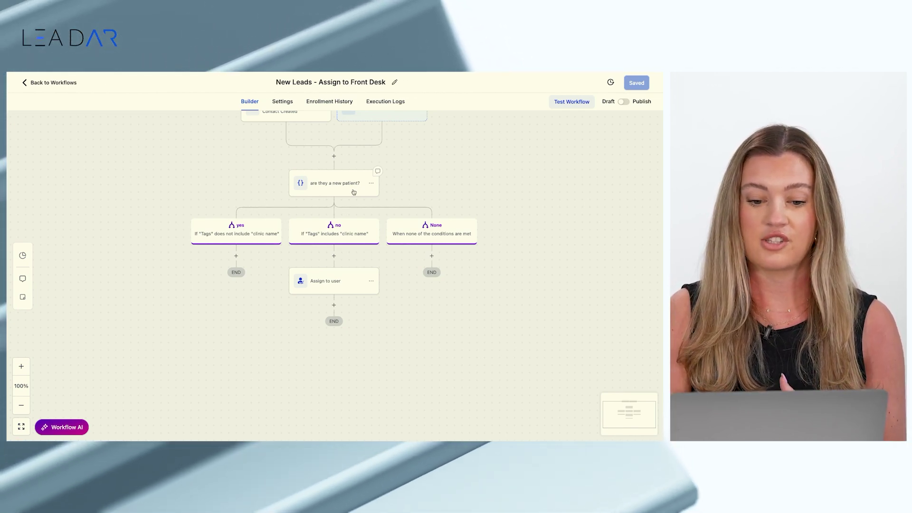
{"action": "left_click", "coordinate": [337, 184]}
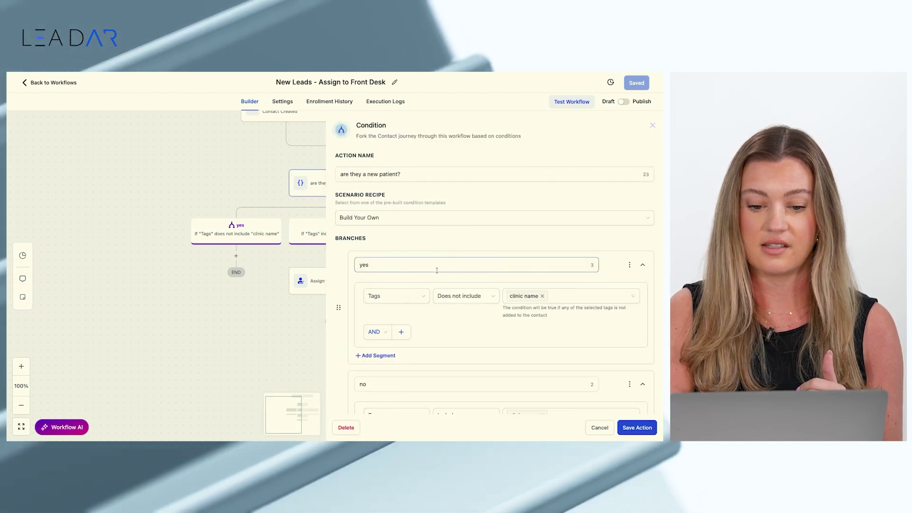
{"action": "left_click_drag", "start_coordinate": [275, 305], "coordinate": [219, 304]}
{"action": "scroll", "coordinate": [387, 350], "scroll_direction": "down", "scroll_amount": 3}
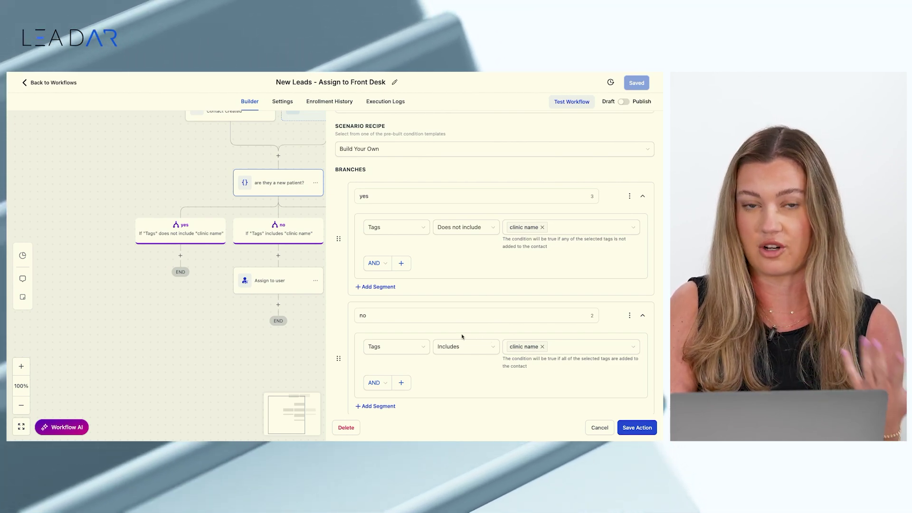
{"action": "scroll", "coordinate": [528, 214], "scroll_direction": "up", "scroll_amount": 2}
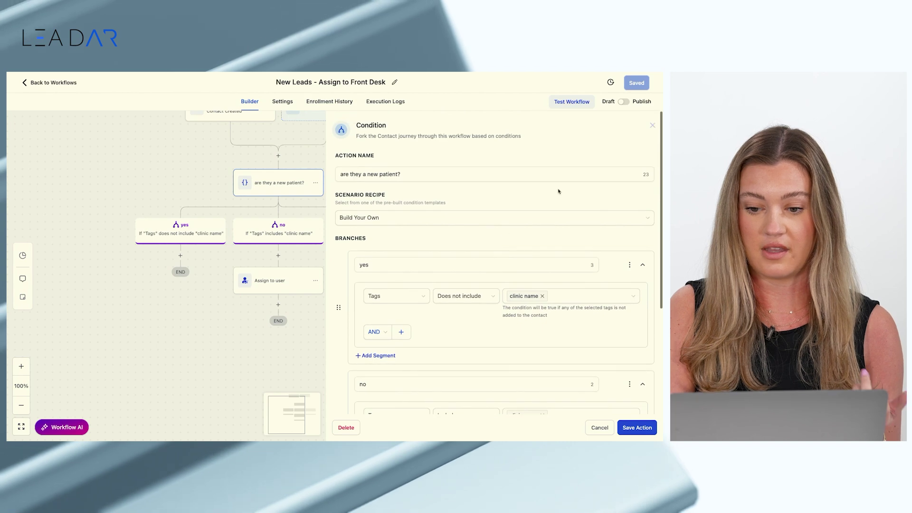
{"action": "left_click", "coordinate": [653, 126]}
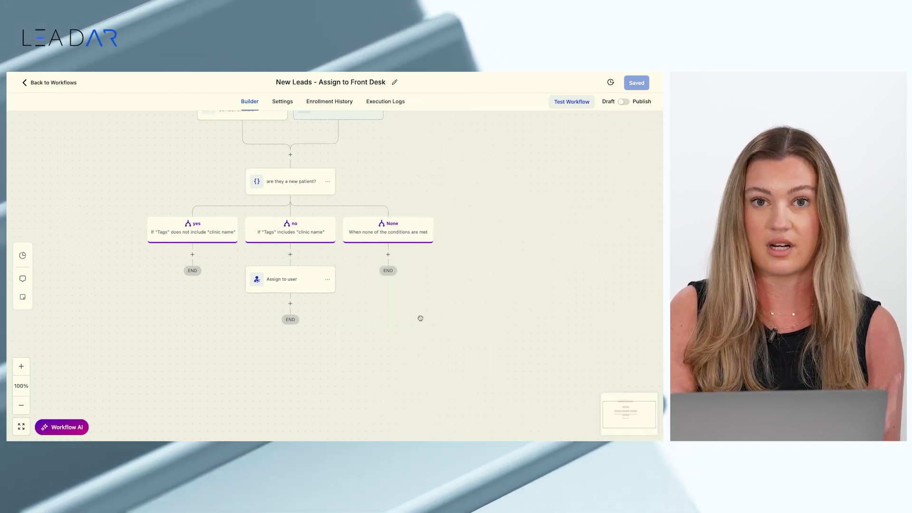
Examine the available users in the Assign to user action, save the action, and return to the workflow list discarding unsaved changes.
{"action": "left_click", "coordinate": [294, 281]}
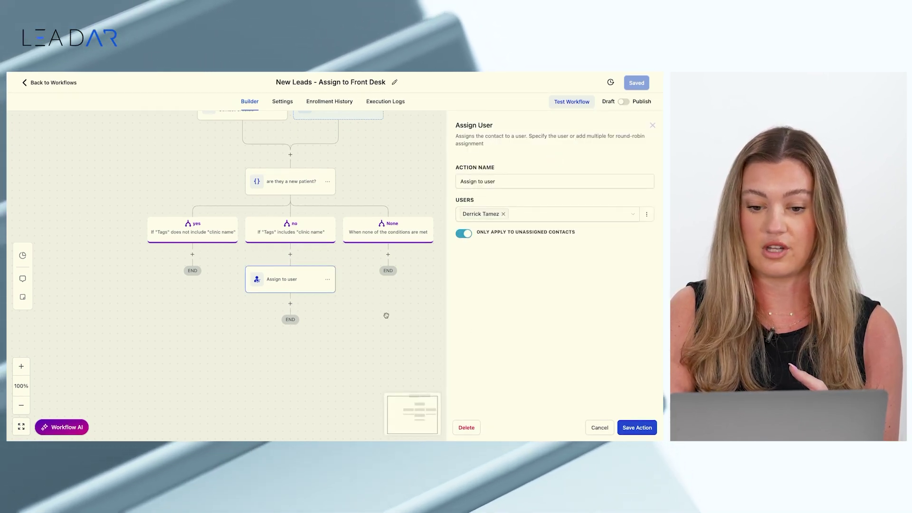
{"action": "left_click_drag", "start_coordinate": [386, 315], "coordinate": [391, 315]}
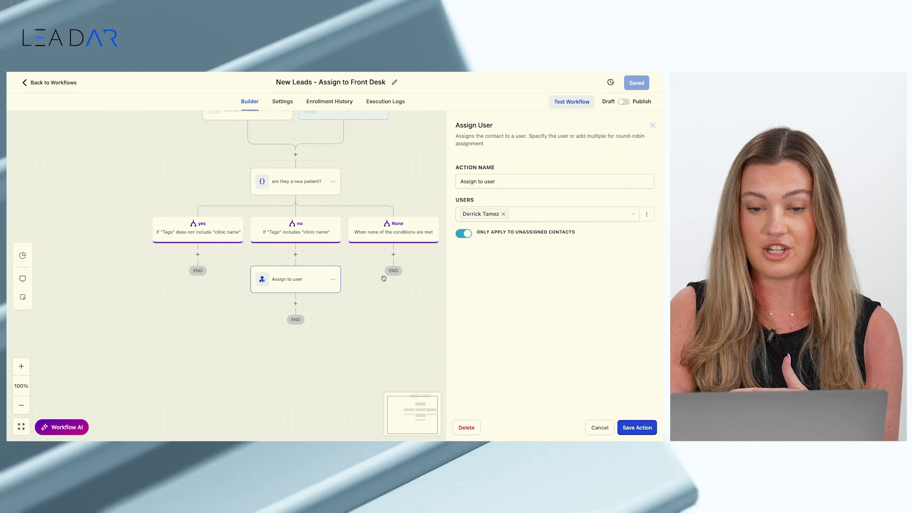
{"action": "left_click", "coordinate": [516, 215]}
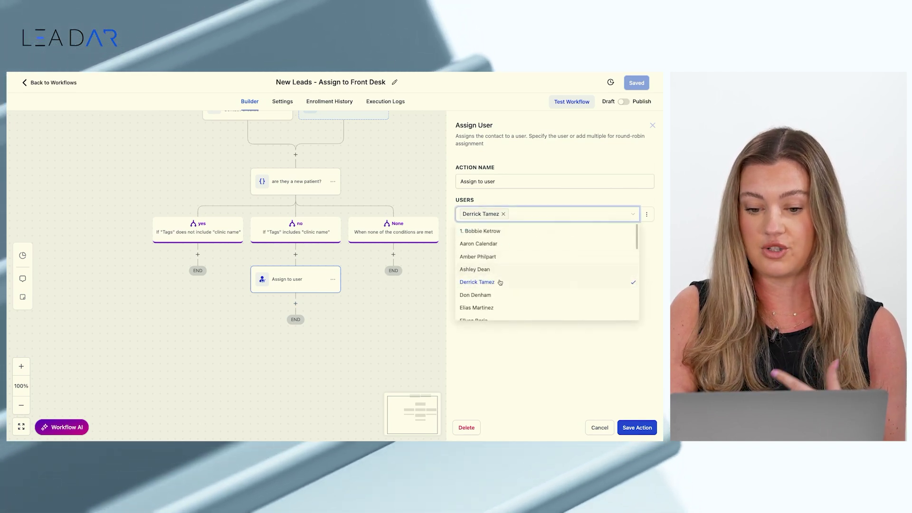
{"action": "scroll", "coordinate": [500, 282], "scroll_direction": "down", "scroll_amount": 1}
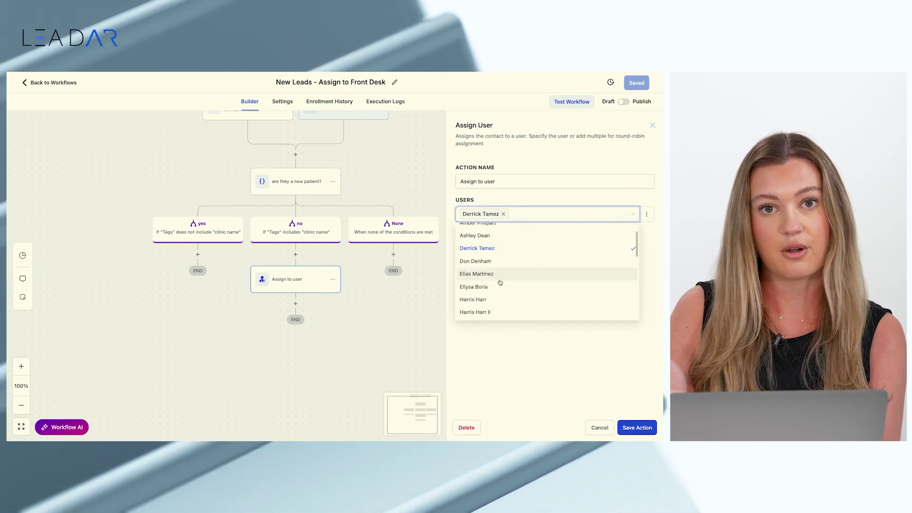
{"action": "left_click", "coordinate": [516, 201]}
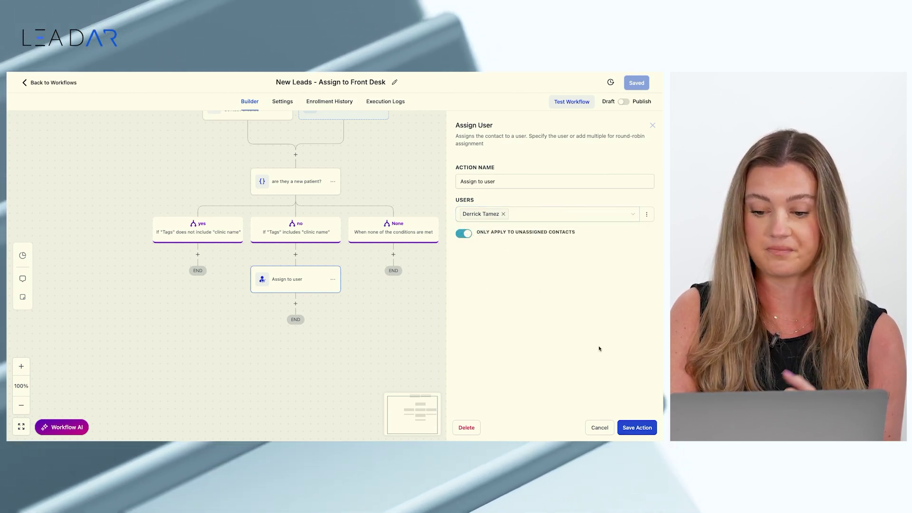
{"action": "left_click", "coordinate": [628, 427]}
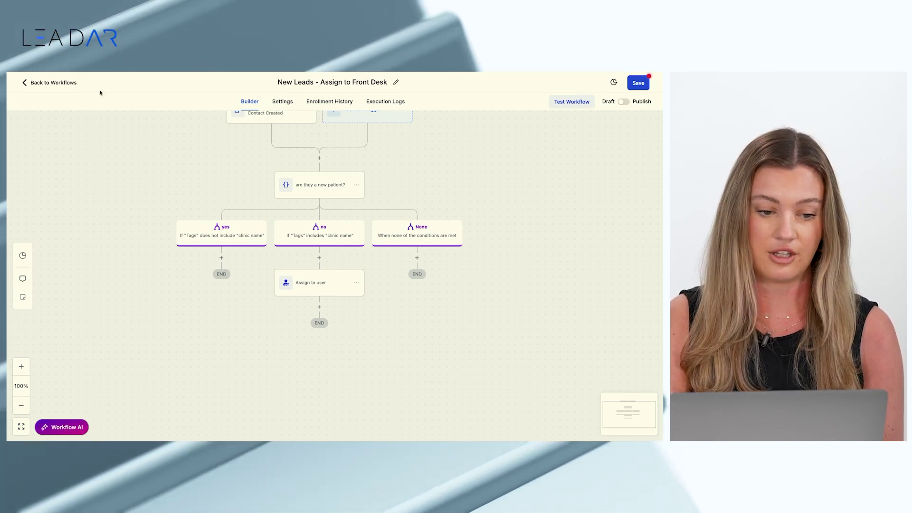
{"action": "left_click", "coordinate": [69, 84]}
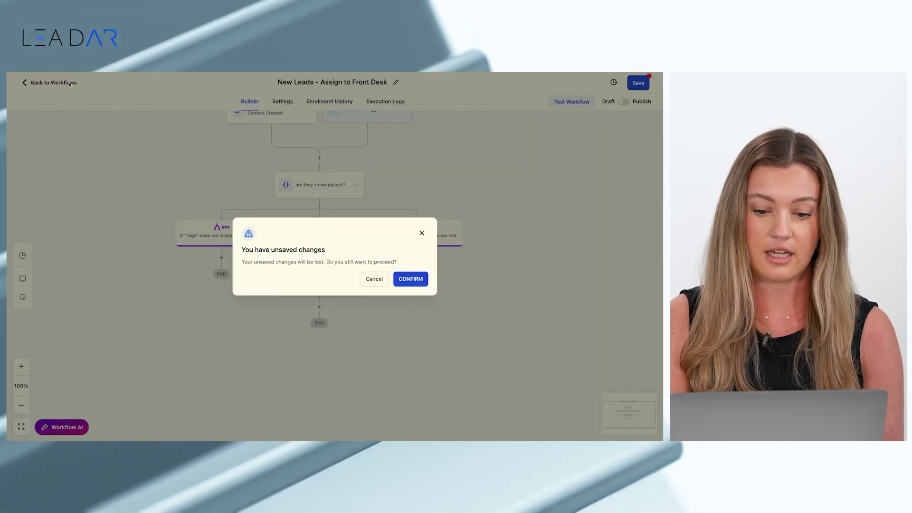
{"action": "left_click", "coordinate": [410, 278]}
Open Conversations and look through the unread, recent and all conversation lists.
{"action": "mouse_move", "coordinate": [48, 182]}
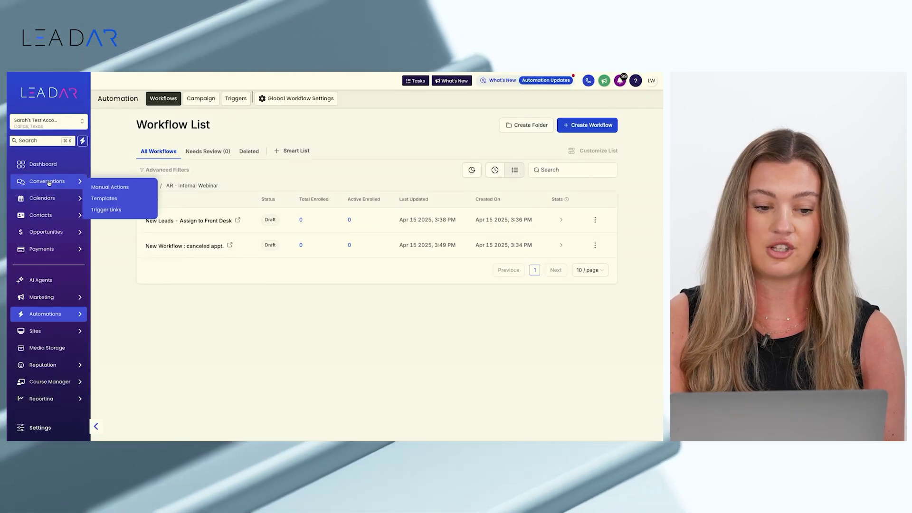
{"action": "left_click", "coordinate": [50, 182]}
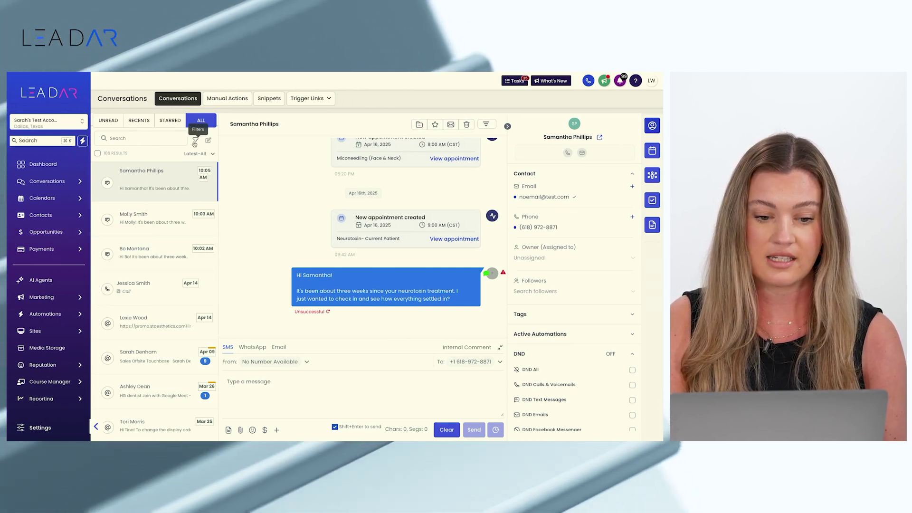
{"action": "left_click", "coordinate": [103, 122]}
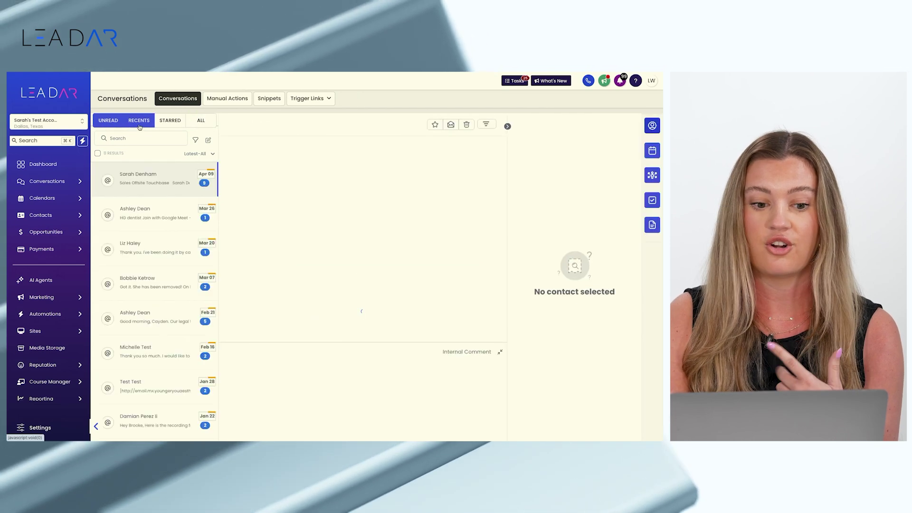
{"action": "left_click", "coordinate": [139, 122]}
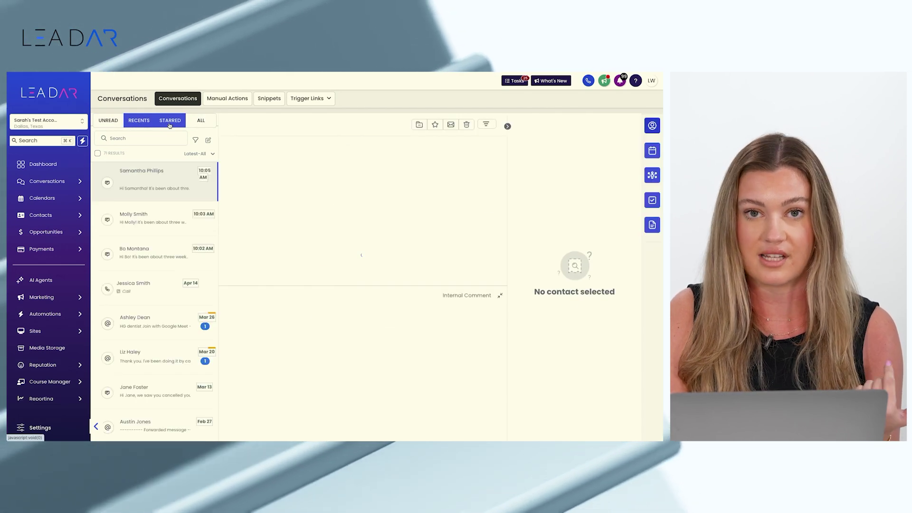
{"action": "left_click", "coordinate": [201, 122]}
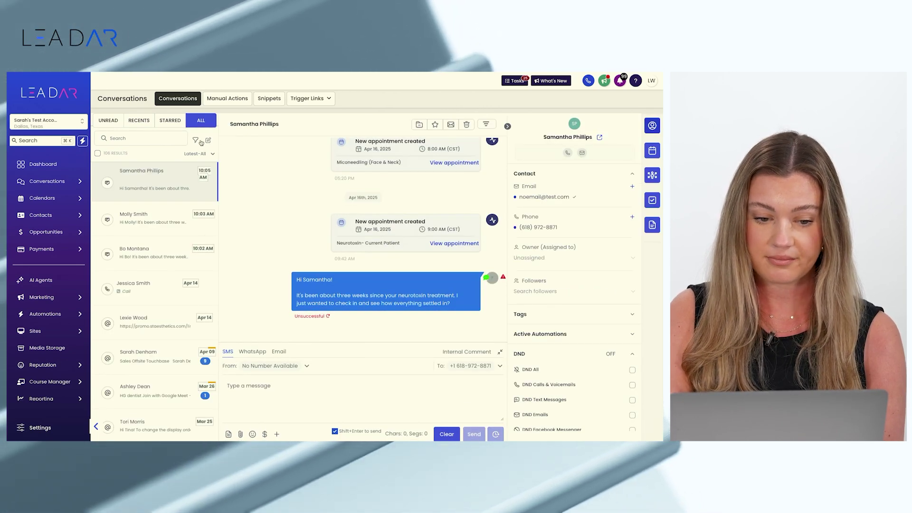
Review the conversation quick filters and filter the list to SMS as the last message channel.
{"action": "left_click", "coordinate": [197, 141]}
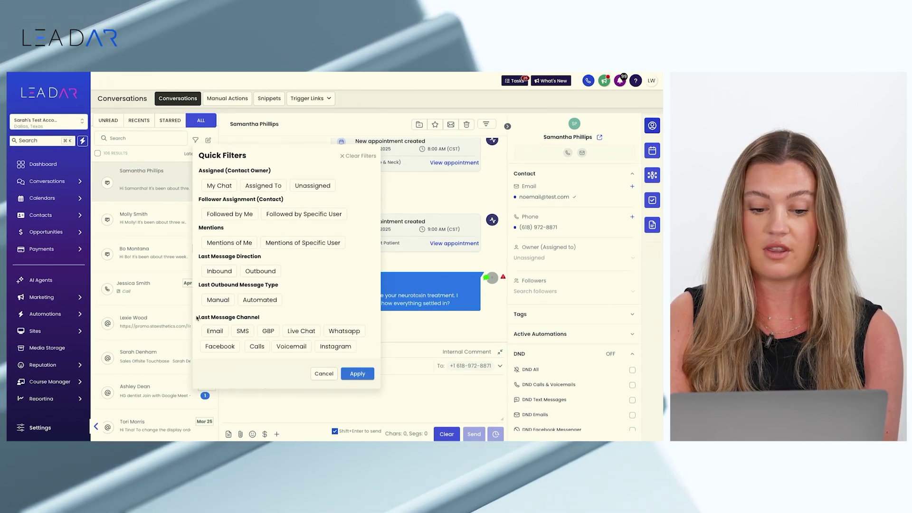
{"action": "left_click_drag", "start_coordinate": [196, 318], "coordinate": [260, 320]}
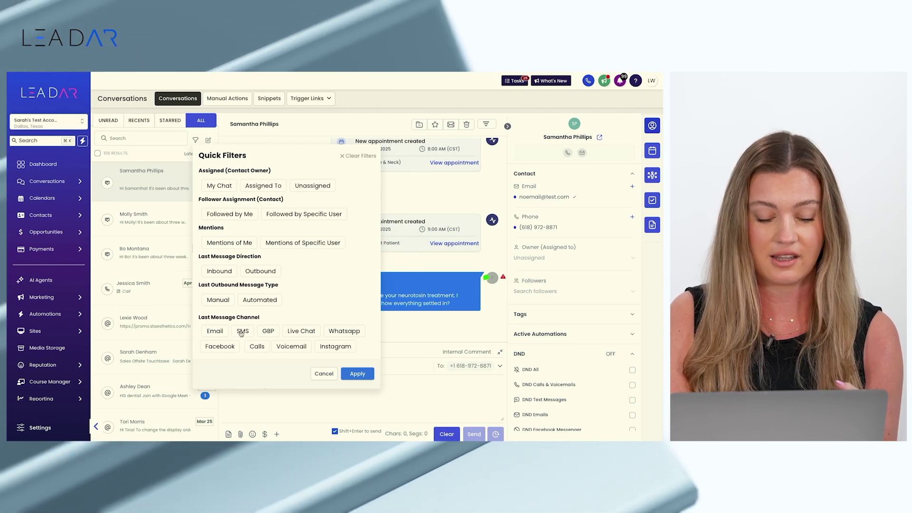
{"action": "left_click", "coordinate": [242, 331]}
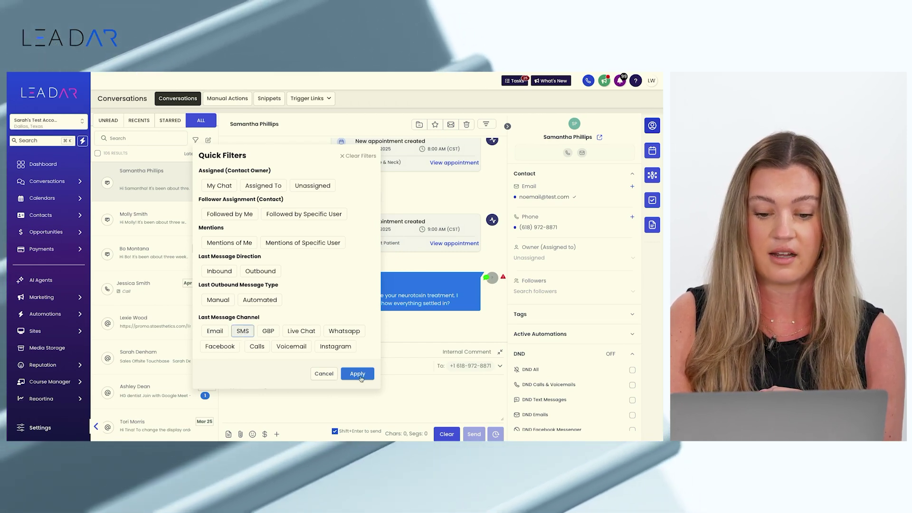
{"action": "left_click", "coordinate": [357, 374]}
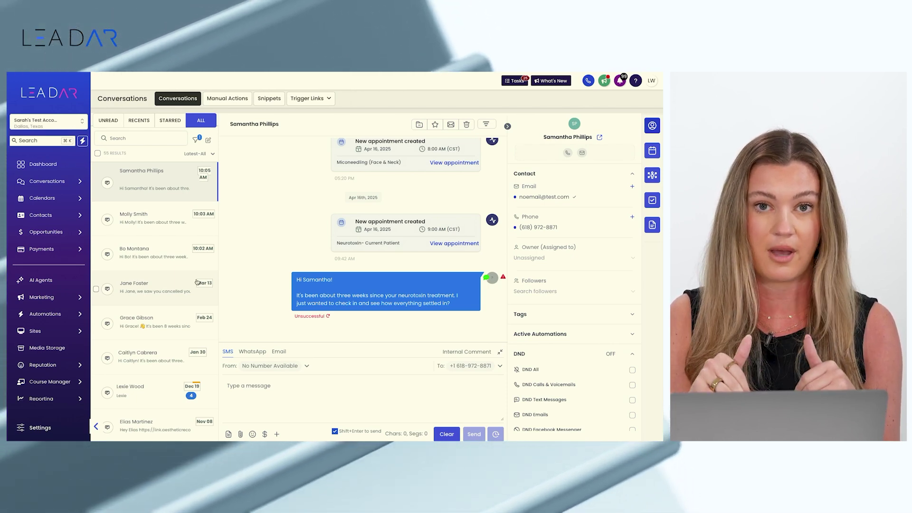
Open the third contact's record from the contacts smart list.
{"action": "left_click", "coordinate": [46, 217]}
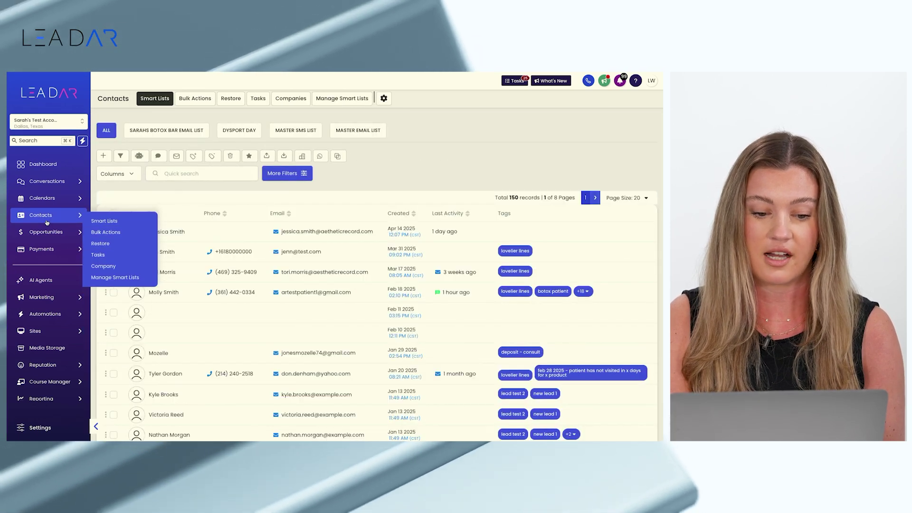
{"action": "scroll", "coordinate": [190, 281], "scroll_direction": "down", "scroll_amount": 1}
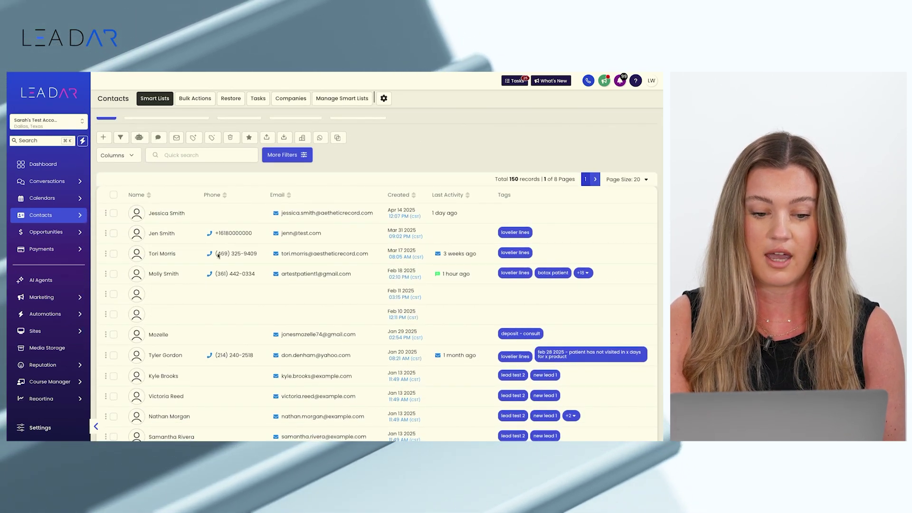
{"action": "left_click", "coordinate": [141, 255]}
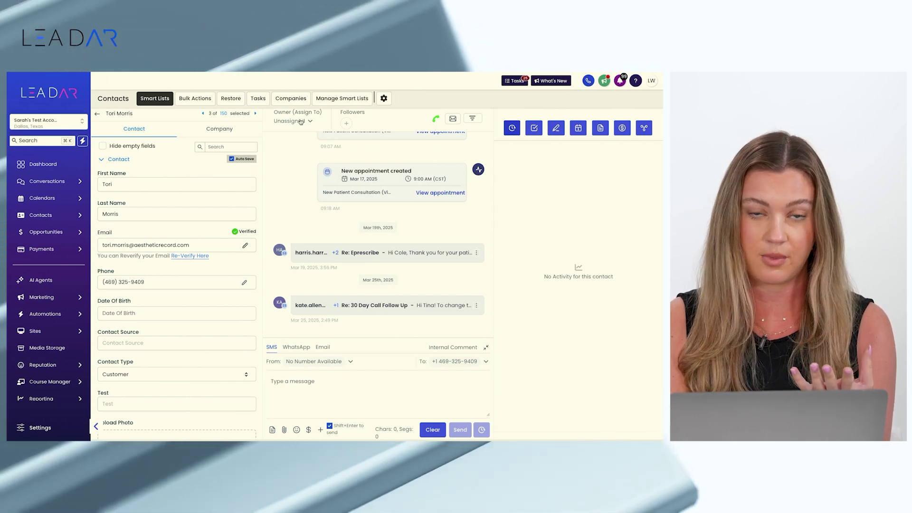
Assign the third listed user as the contact's owner and add the third user in the followers list as a follower.
{"action": "left_click", "coordinate": [300, 122]}
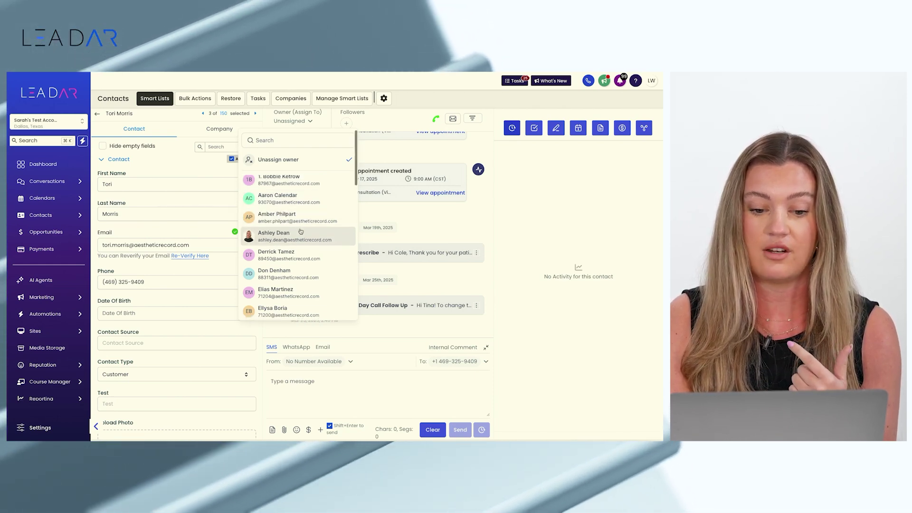
{"action": "scroll", "coordinate": [301, 221], "scroll_direction": "down", "scroll_amount": 1}
{"action": "left_click", "coordinate": [300, 221]}
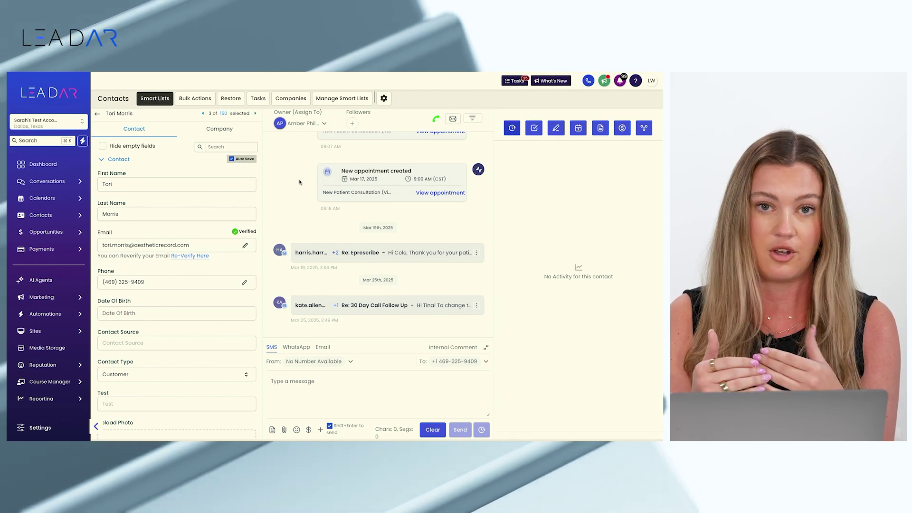
{"action": "left_click", "coordinate": [353, 123]}
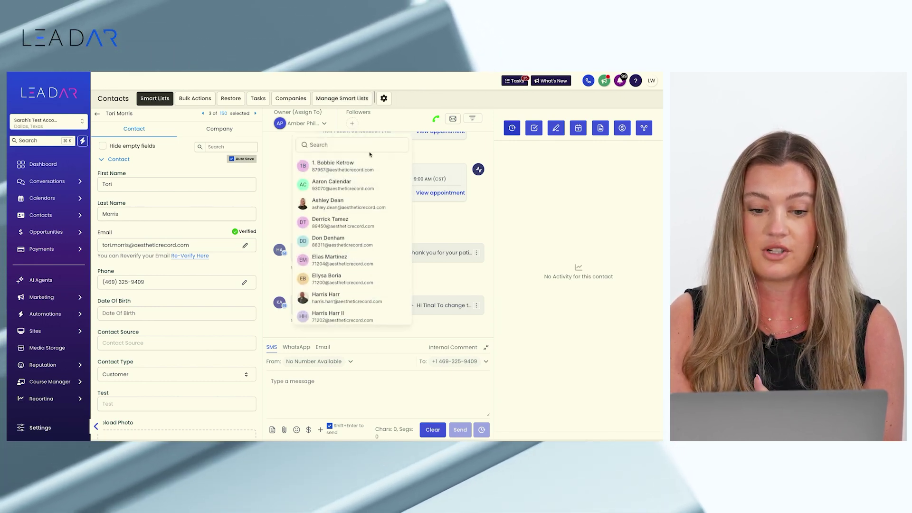
{"action": "left_click", "coordinate": [348, 206]}
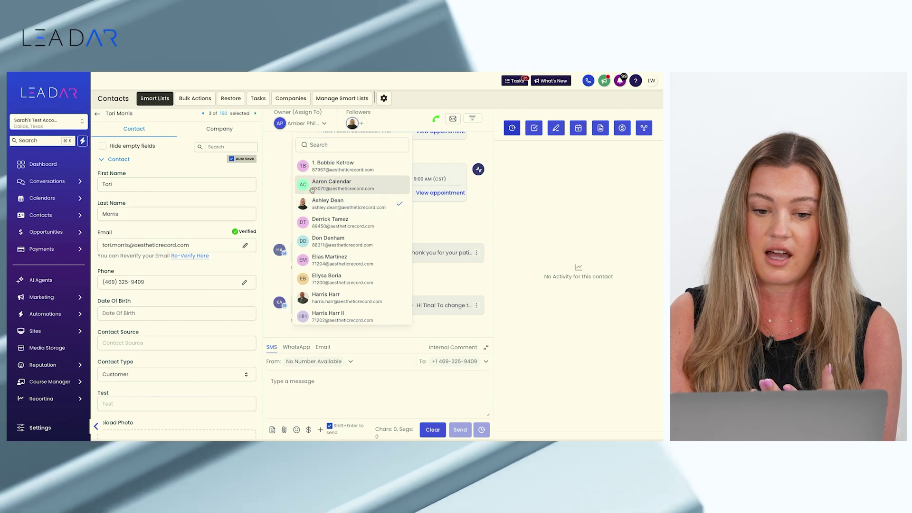
Post an internal comment on the contact mentioning the sixth listed user with the text "please follow up w this lead".
{"action": "left_click", "coordinate": [283, 184]}
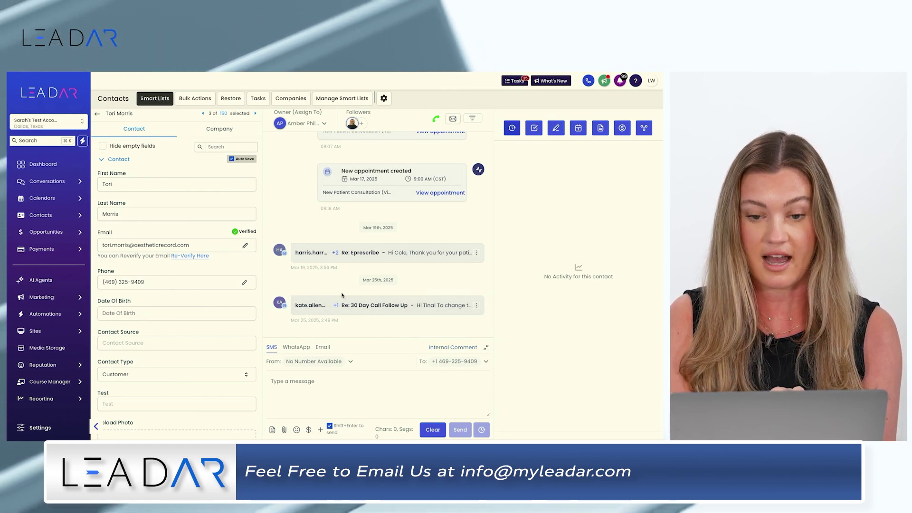
{"action": "left_click", "coordinate": [450, 348]}
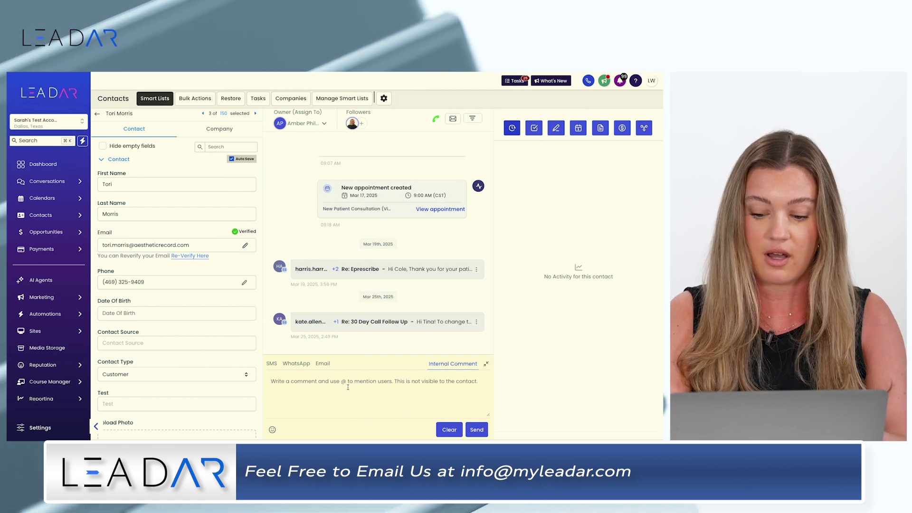
{"action": "type", "text": "@"}
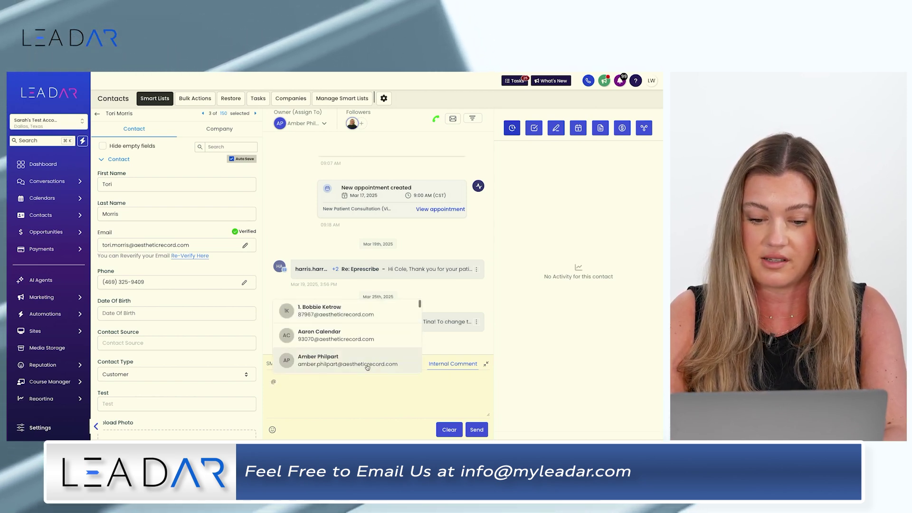
{"action": "scroll", "coordinate": [373, 362], "scroll_direction": "down", "scroll_amount": 5}
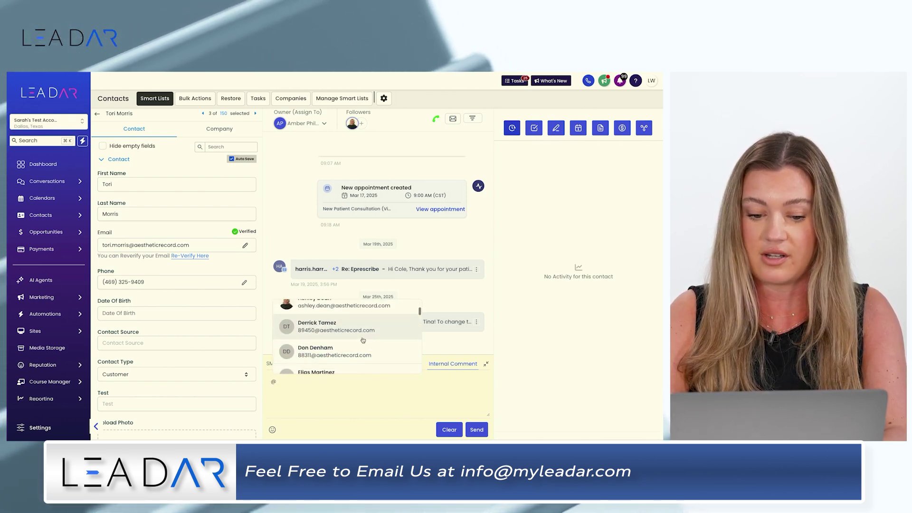
{"action": "left_click", "coordinate": [362, 352]}
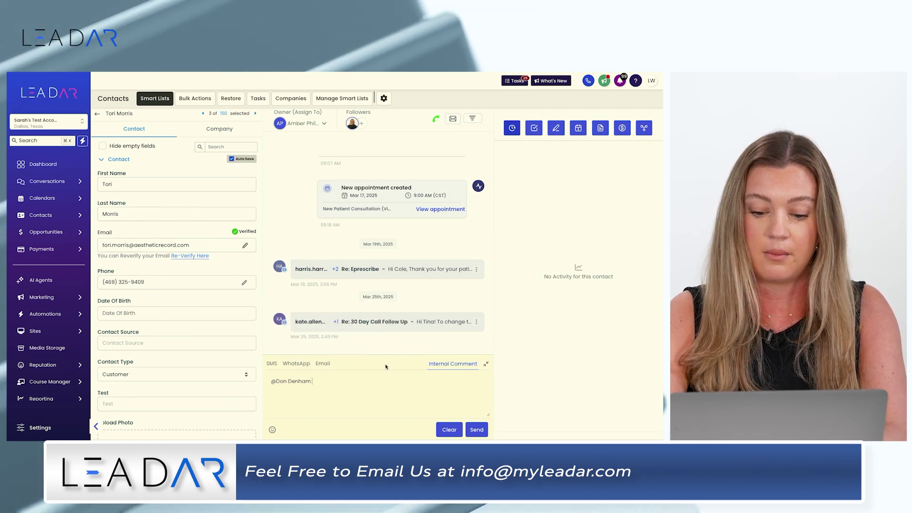
{"action": "type", "text": "please follow up w this lead"}
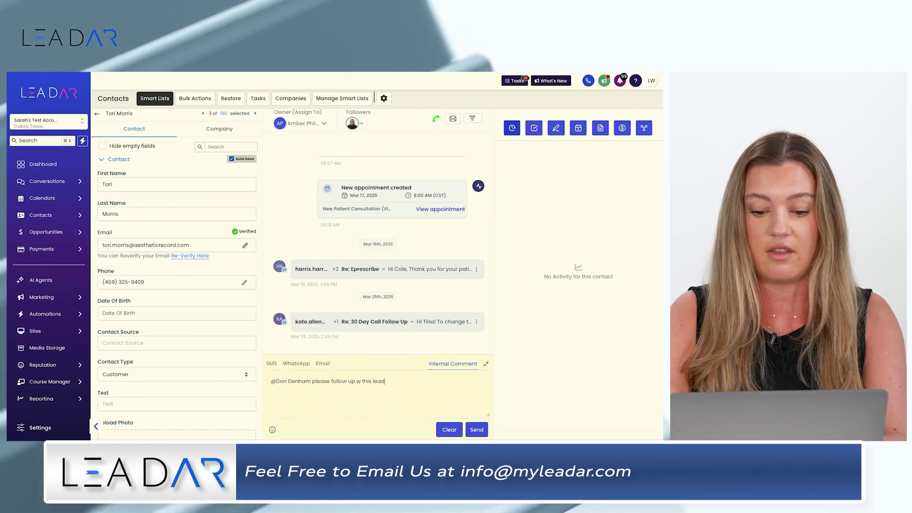
{"action": "left_click", "coordinate": [478, 429]}
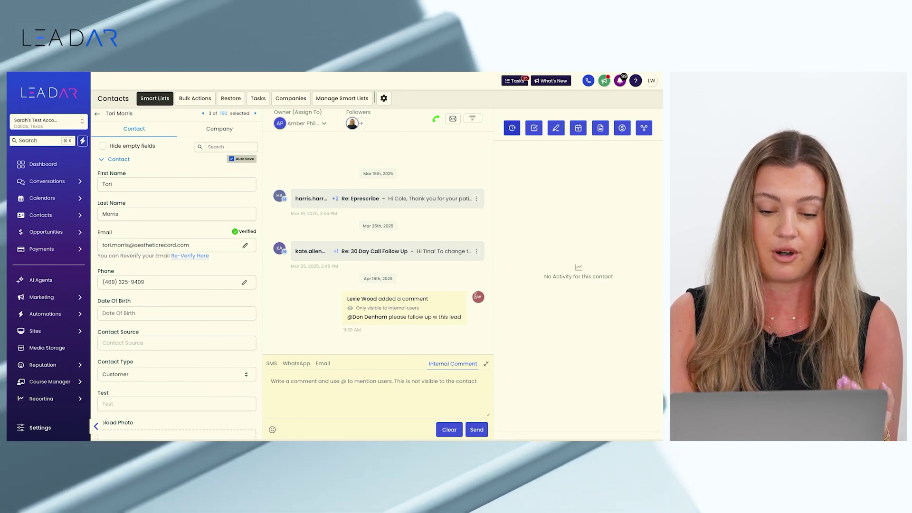
{"action": "scroll", "coordinate": [450, 245], "scroll_direction": "up", "scroll_amount": 3}
{"action": "scroll", "coordinate": [450, 245], "scroll_direction": "up", "scroll_amount": 3}
{"action": "scroll", "coordinate": [450, 245], "scroll_direction": "down", "scroll_amount": 6}
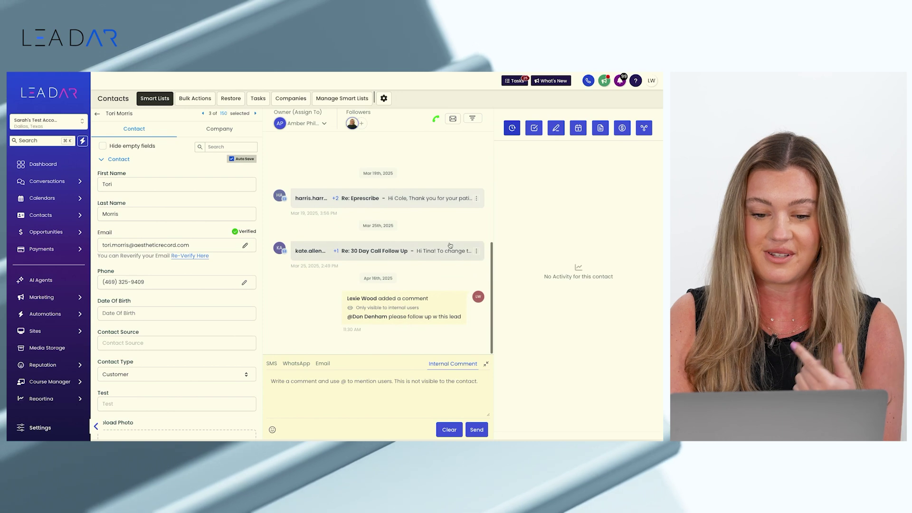
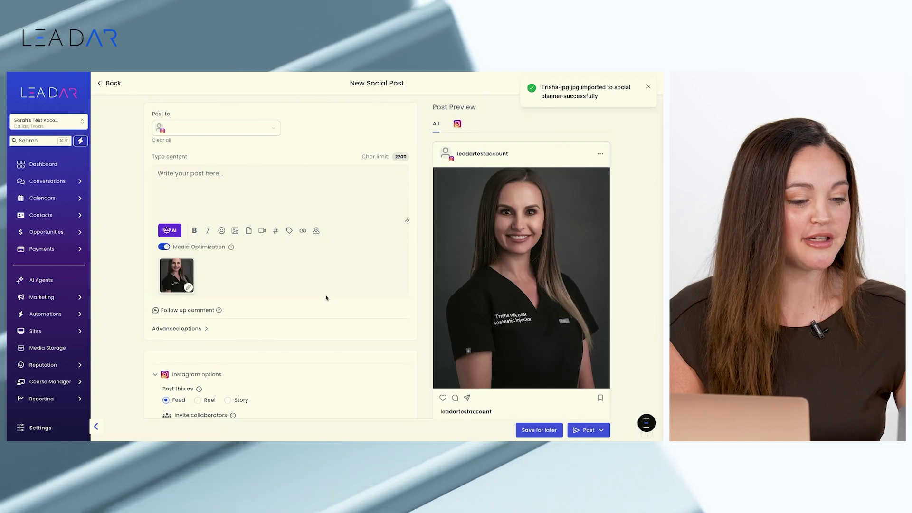
Set up the Instagram post to be sent for approval, with the scheduled hour set to 12 PM.
{"action": "scroll", "coordinate": [358, 295], "scroll_direction": "down", "scroll_amount": 2}
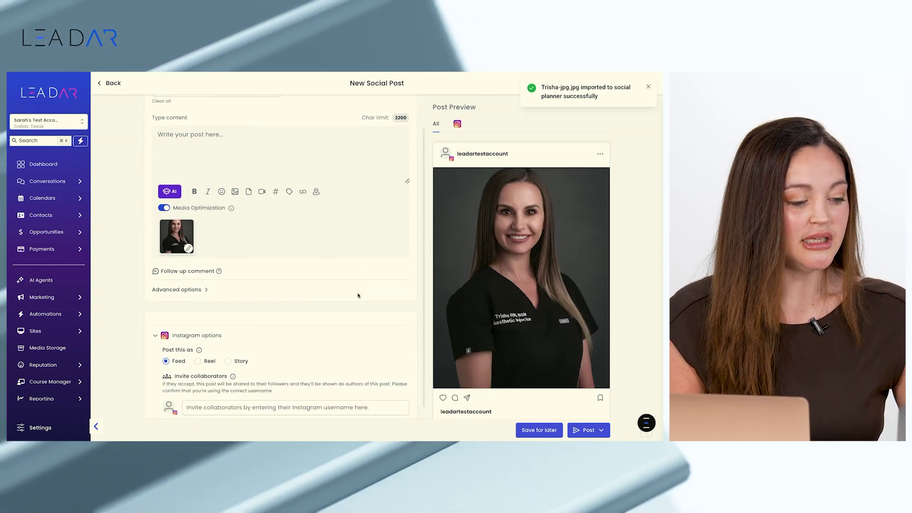
{"action": "scroll", "coordinate": [358, 295], "scroll_direction": "up", "scroll_amount": 2}
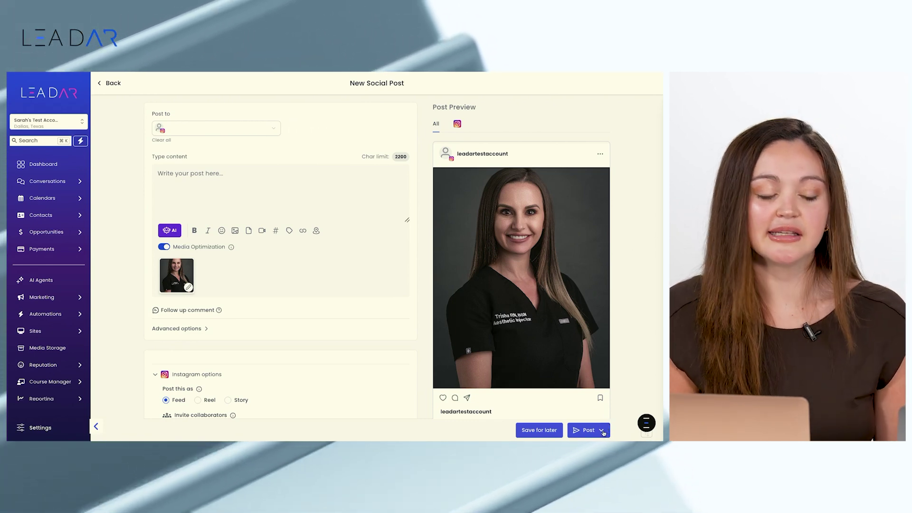
{"action": "left_click", "coordinate": [602, 431]}
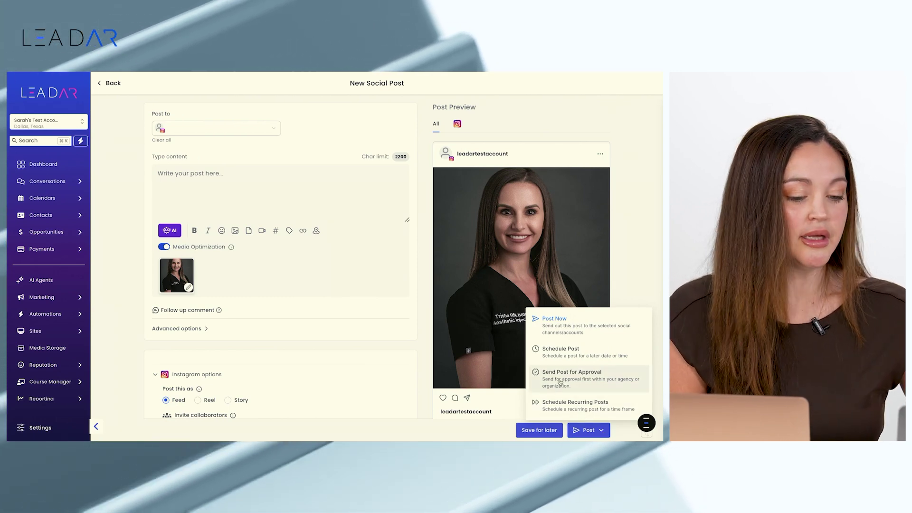
{"action": "left_click", "coordinate": [560, 378]}
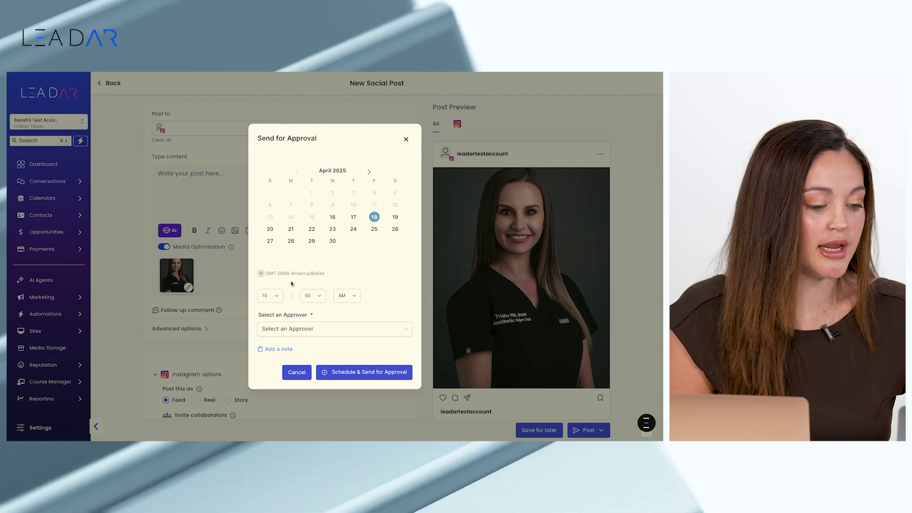
{"action": "left_click", "coordinate": [266, 296]}
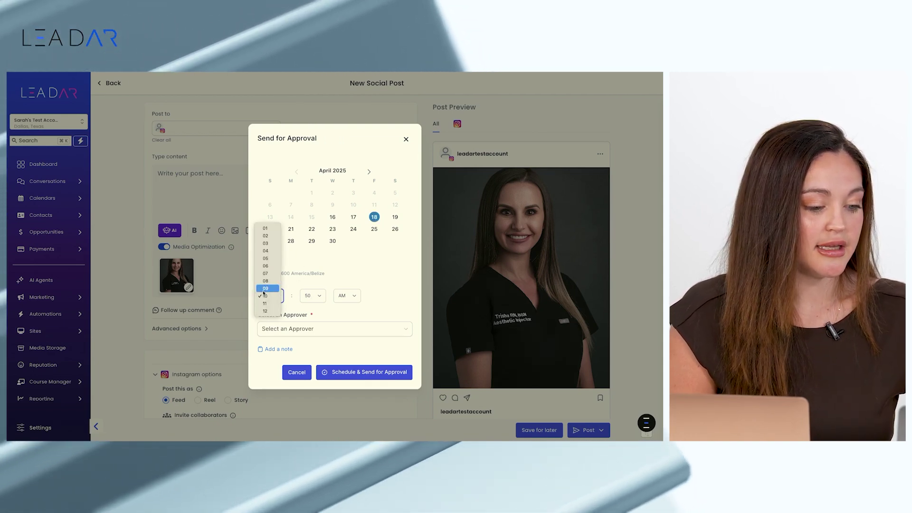
{"action": "left_click", "coordinate": [265, 311]}
{"action": "left_click", "coordinate": [340, 298]}
{"action": "left_click", "coordinate": [342, 303]}
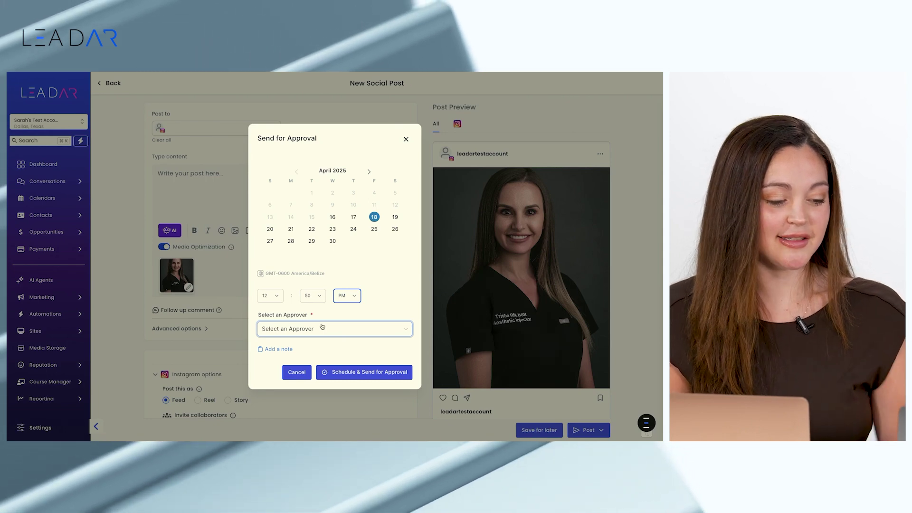
Select the user with the initials LW as the post's approver.
{"action": "left_click", "coordinate": [322, 328]}
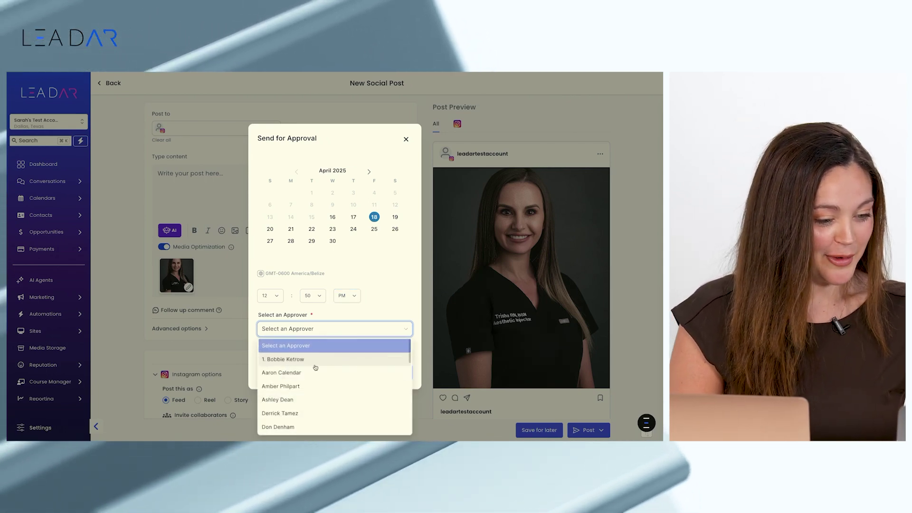
{"action": "scroll", "coordinate": [315, 367], "scroll_direction": "down", "scroll_amount": 1}
{"action": "scroll", "coordinate": [316, 367], "scroll_direction": "down", "scroll_amount": 4}
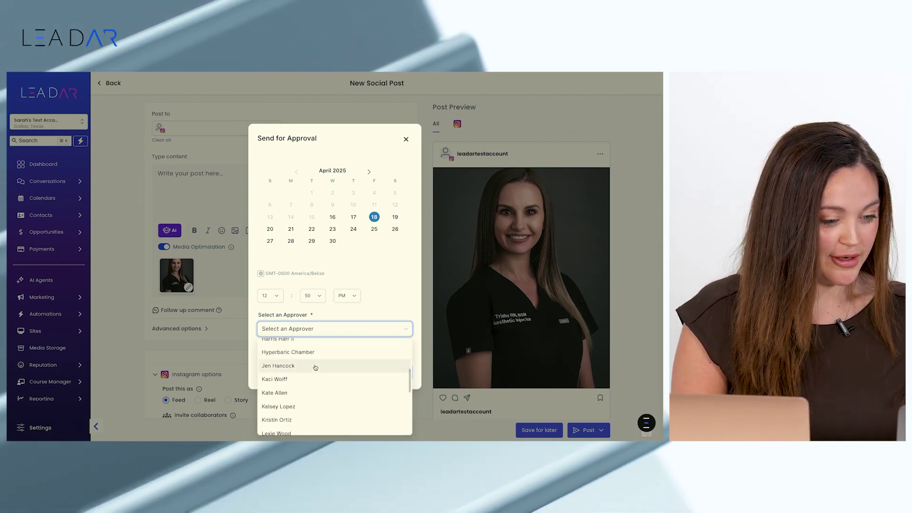
{"action": "scroll", "coordinate": [316, 367], "scroll_direction": "down", "scroll_amount": 1}
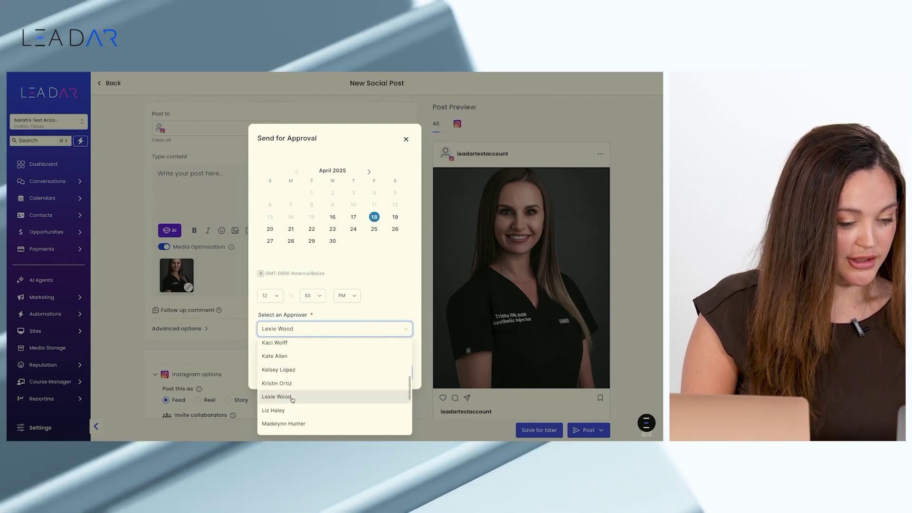
{"action": "left_click", "coordinate": [295, 397]}
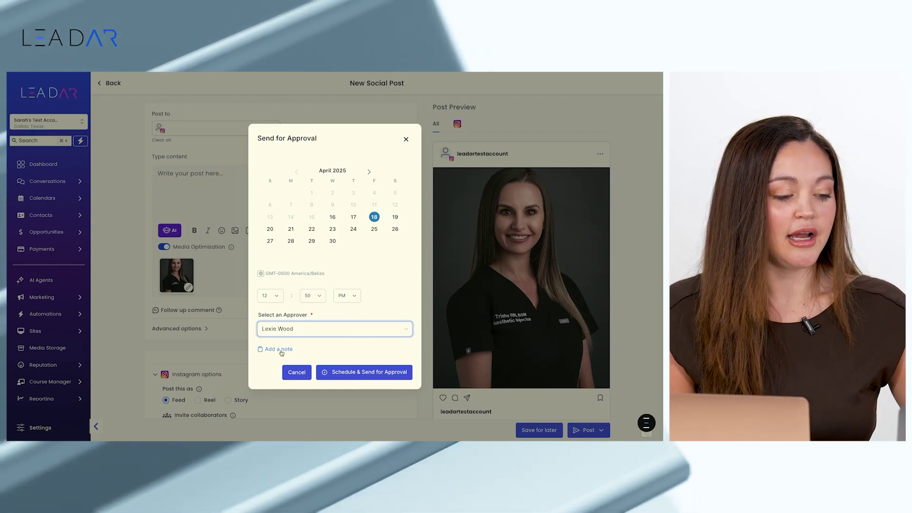
Add the approval note "What do you think about this?" and schedule and send the post for approval.
{"action": "left_click", "coordinate": [280, 350]}
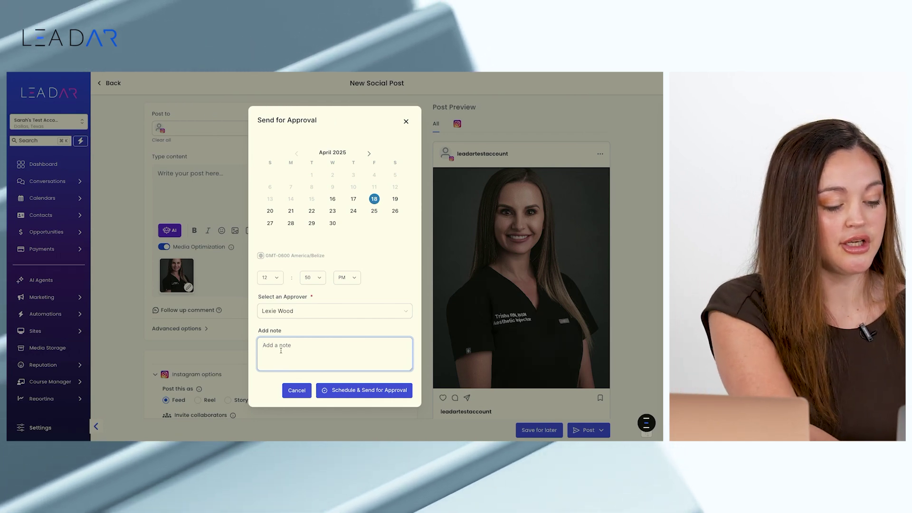
{"action": "type", "text": "What "}
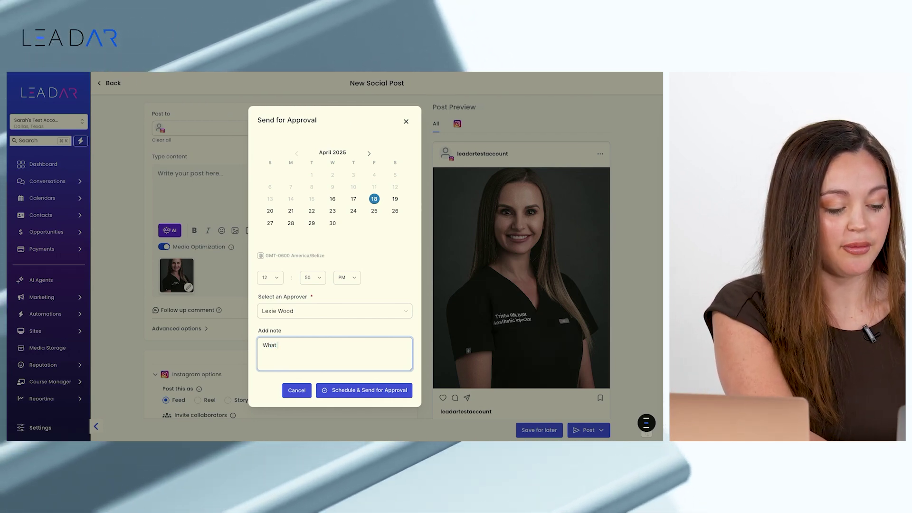
{"action": "type", "text": "do you thi"}
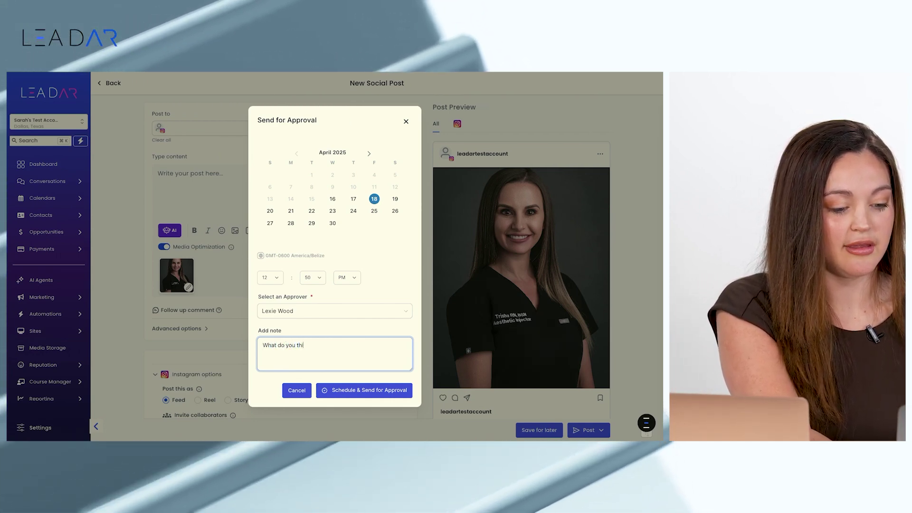
{"action": "type", "text": "nk about this?"}
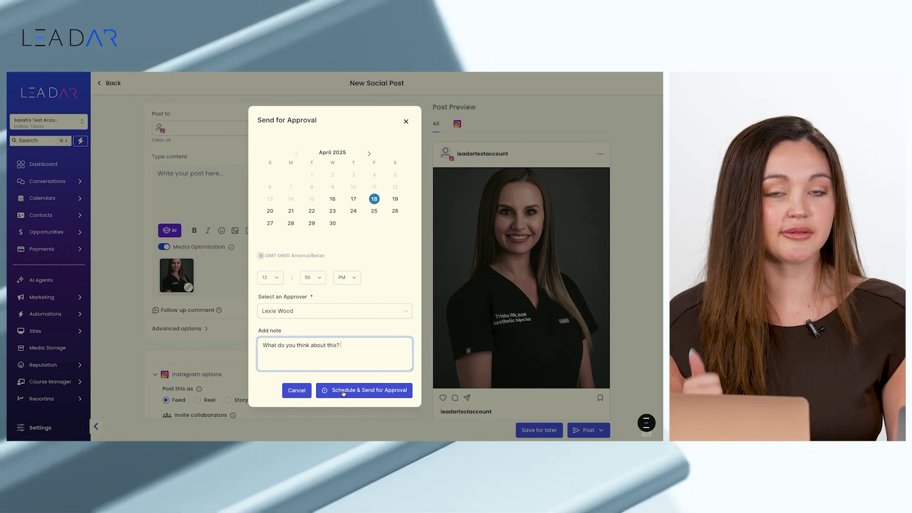
{"action": "left_click", "coordinate": [357, 395]}
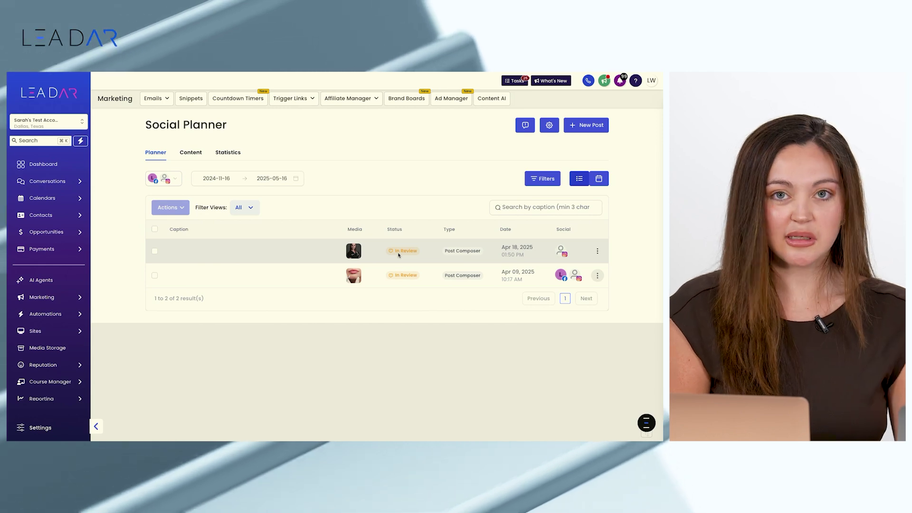
Examine the Apr 18 in-review post's details and preview, including its reject and edit options.
{"action": "left_click", "coordinate": [398, 255]}
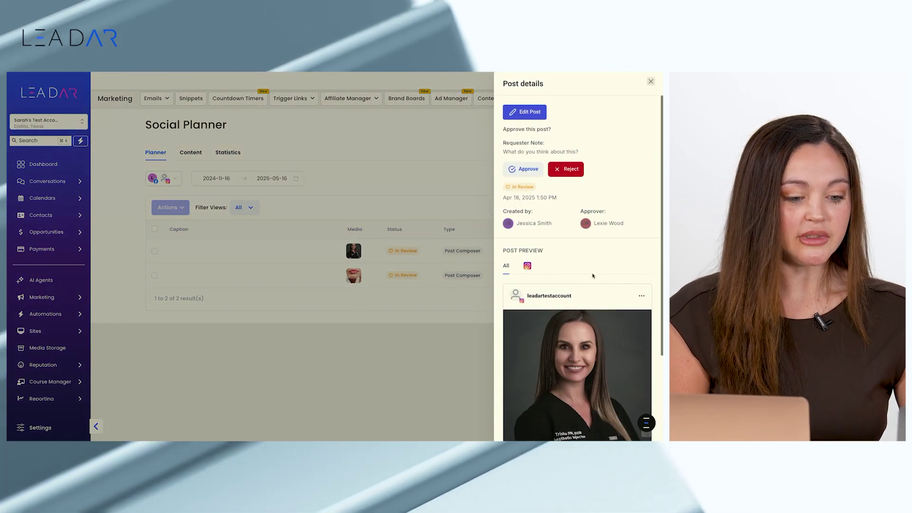
{"action": "scroll", "coordinate": [593, 275], "scroll_direction": "down", "scroll_amount": 3}
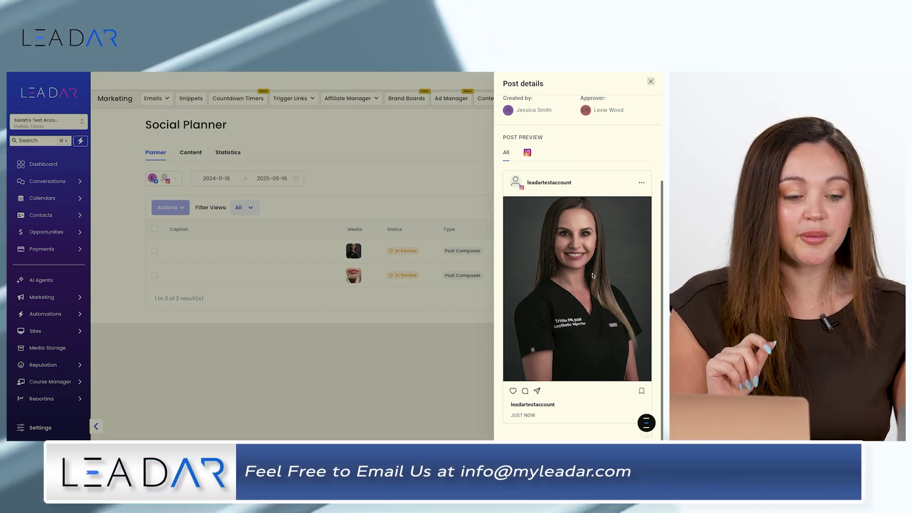
{"action": "scroll", "coordinate": [592, 276], "scroll_direction": "up", "scroll_amount": 3}
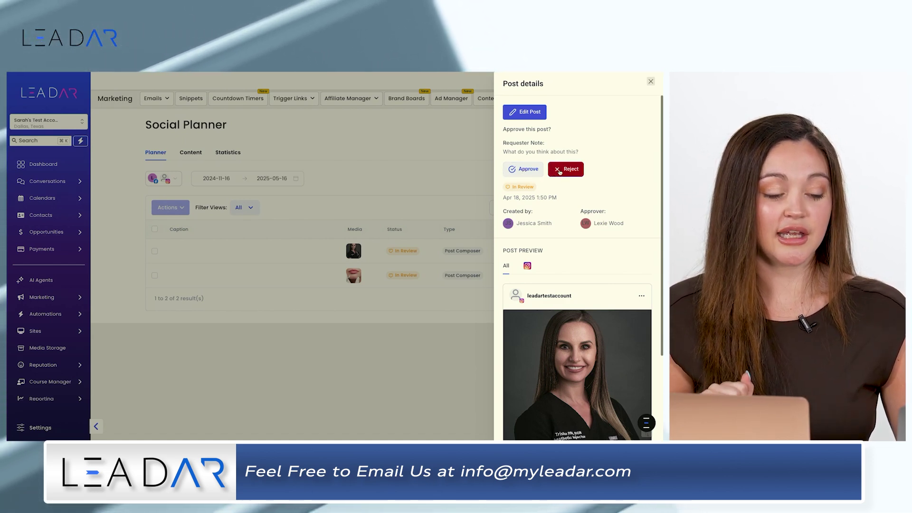
{"action": "left_click", "coordinate": [560, 171]}
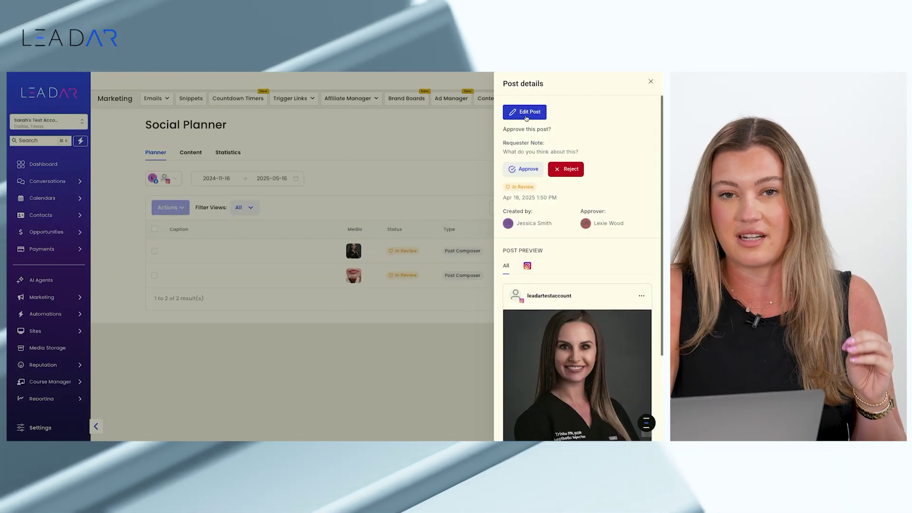
{"action": "left_click", "coordinate": [526, 116]}
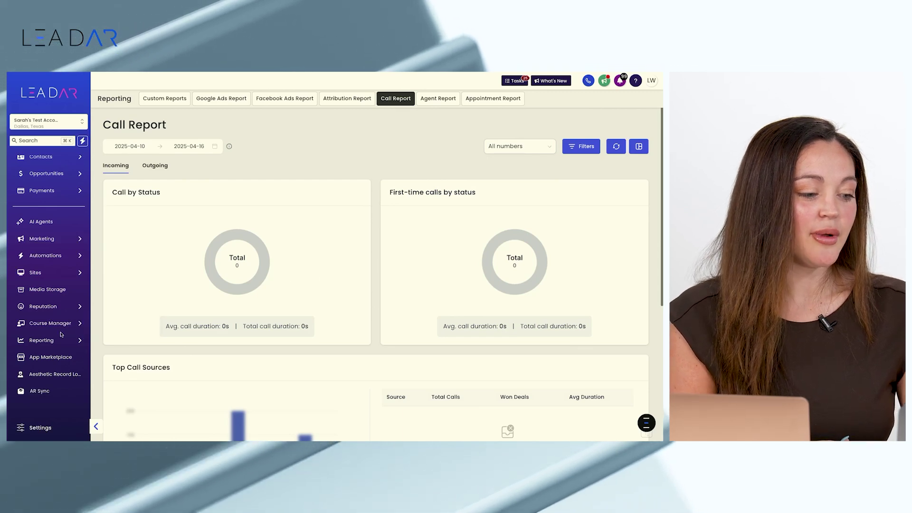
Look through the Call Report's call sources and call log, and open the Appointment Report.
{"action": "mouse_move", "coordinate": [58, 339]}
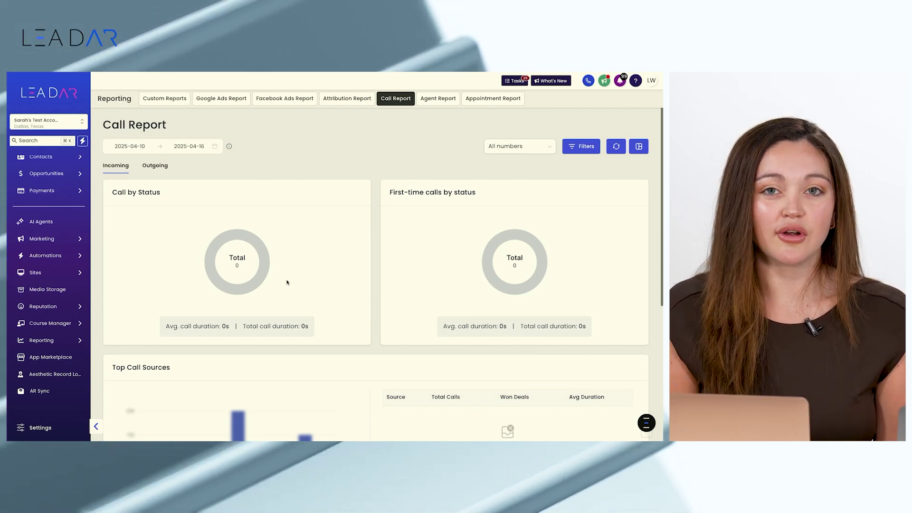
{"action": "scroll", "coordinate": [287, 282], "scroll_direction": "down", "scroll_amount": 5}
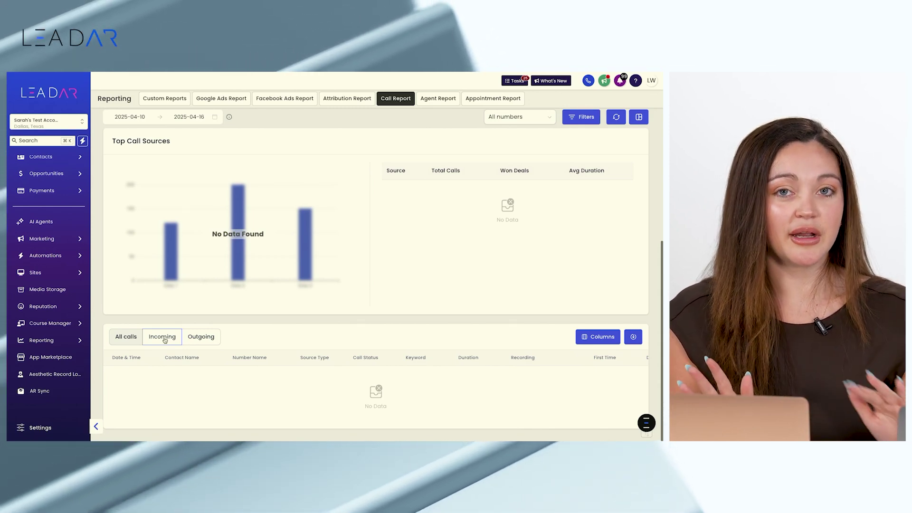
{"action": "left_click", "coordinate": [483, 105]}
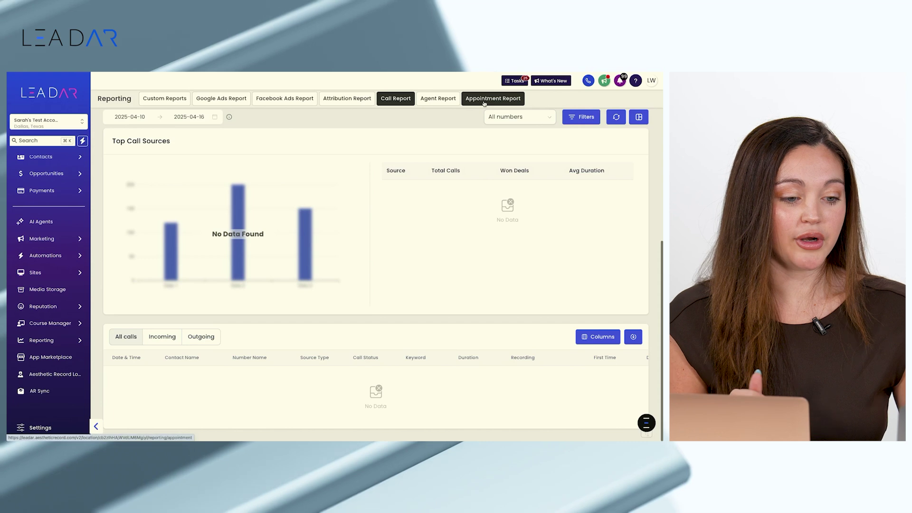